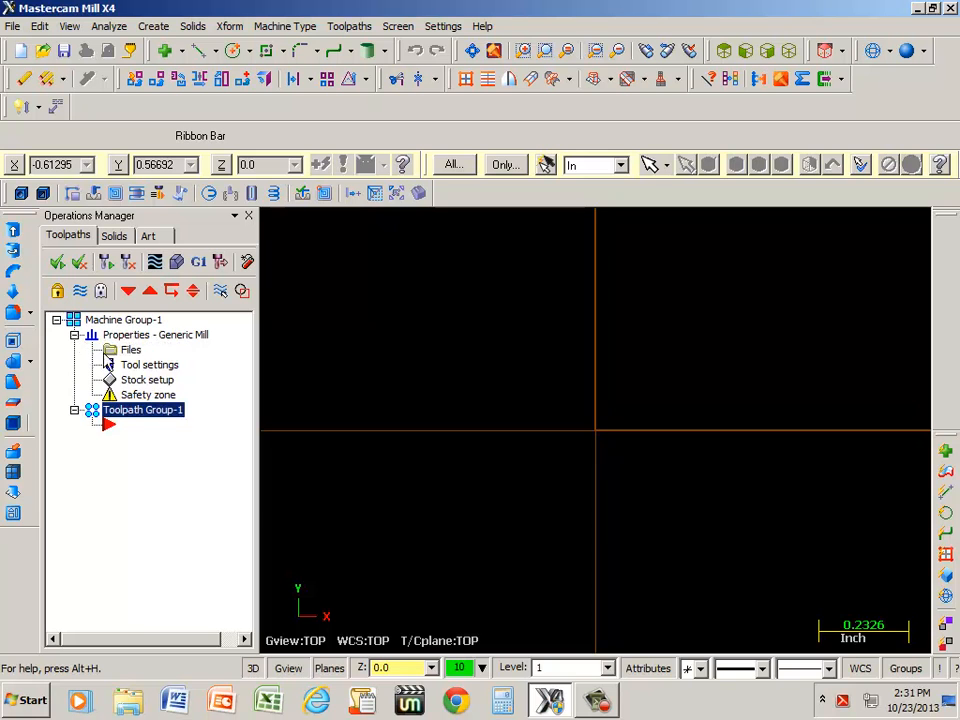
Define displayed rectangular stock of 4.0 x 4.0 x 0.5 inches with its origin at the lower-left corner of the top face.
left_click(147, 384)
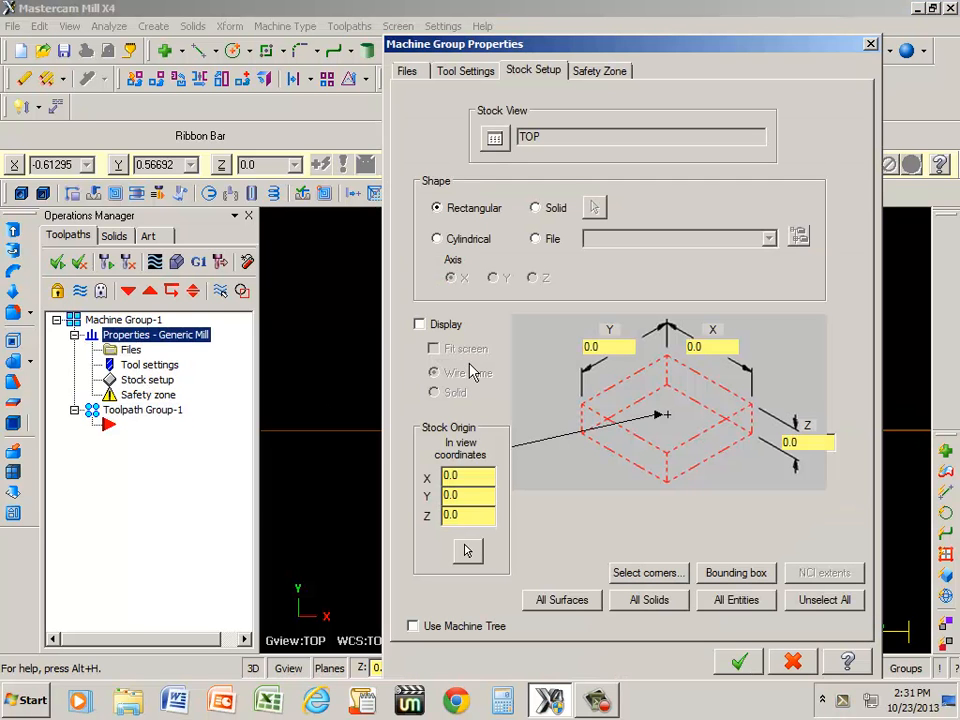
double_click(615, 347)
type("4")
key("Tab")
left_click(582, 406)
left_click(419, 325)
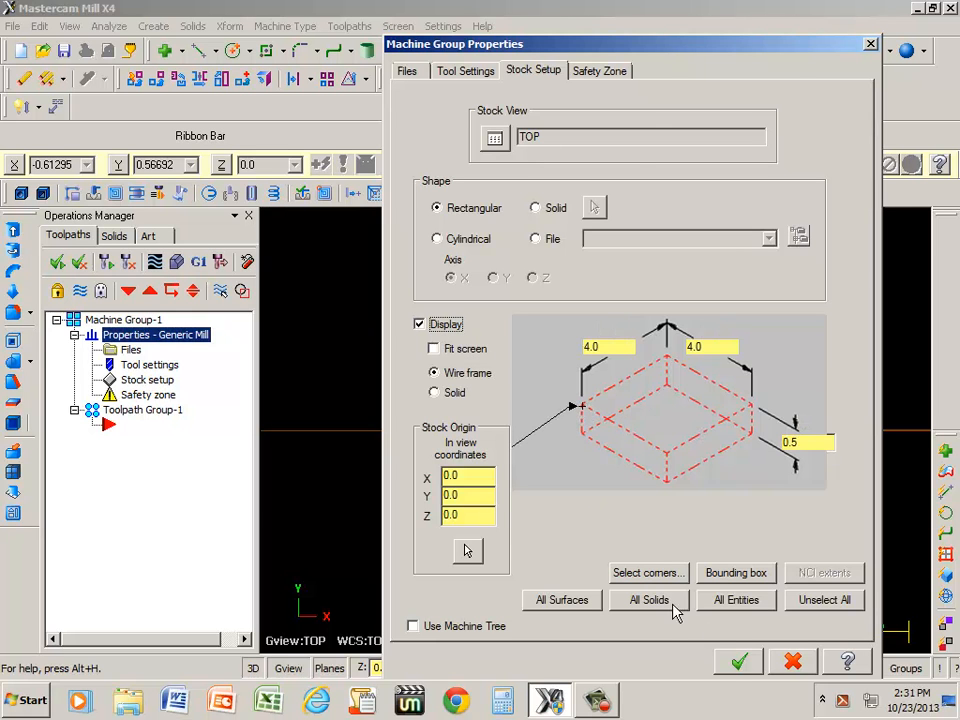
left_click(739, 661)
Draw a rectangle from the origin to beyond the stock's opposite corner, about 4.84 by 5.12 inches.
scroll(666, 354, "down", 5)
scroll(666, 355, "down", 4)
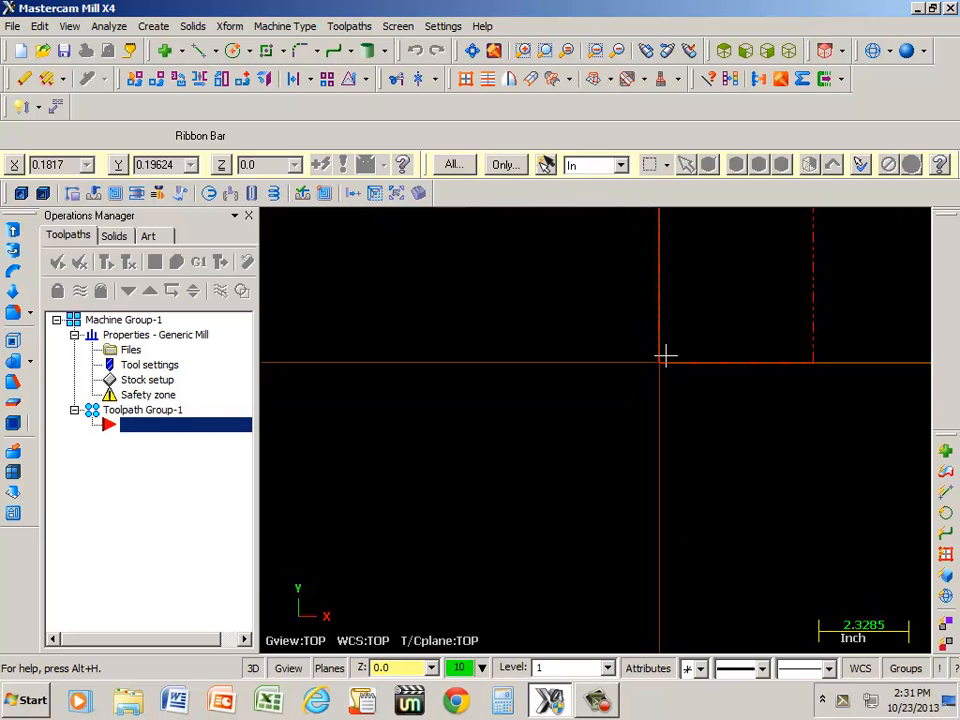
key("Up")
key("Up")
key("Up")
key("Right")
key("Right")
key("Right")
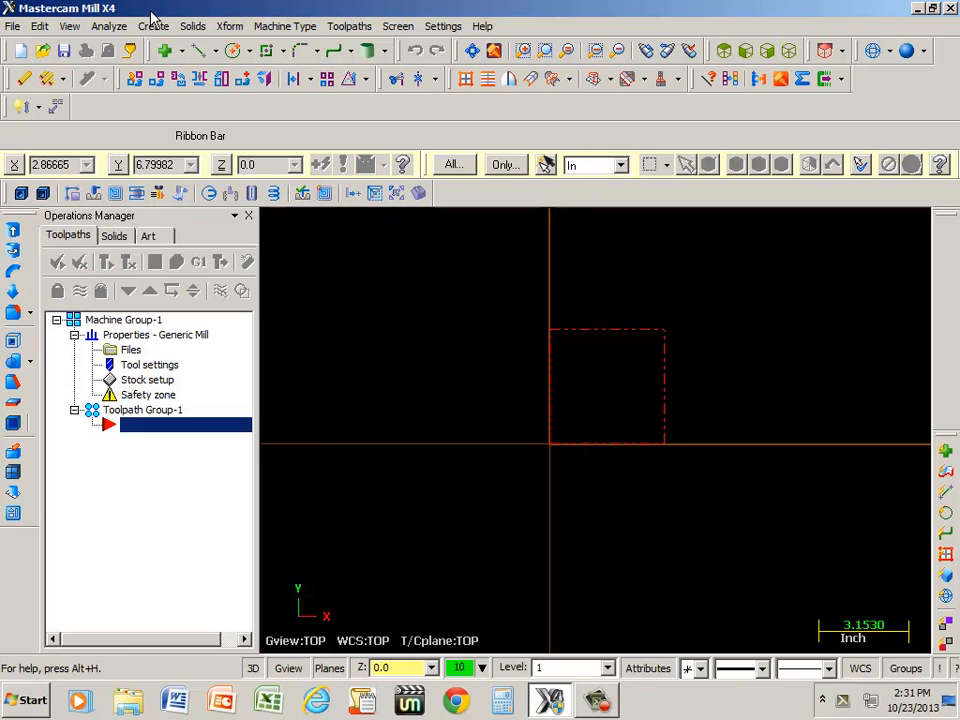
left_click(150, 26)
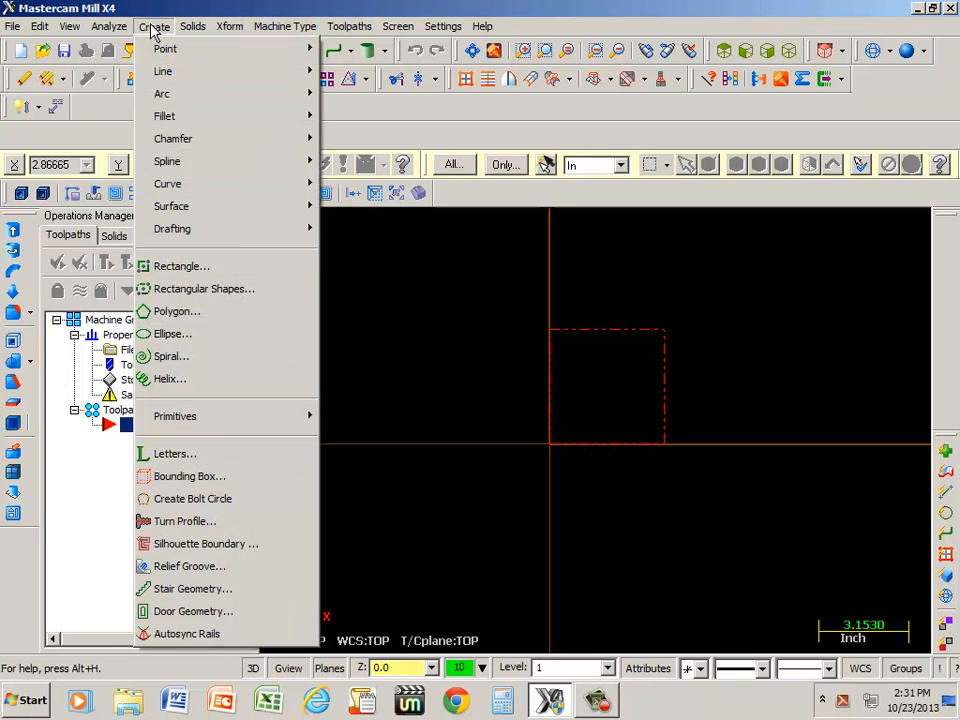
left_click(180, 266)
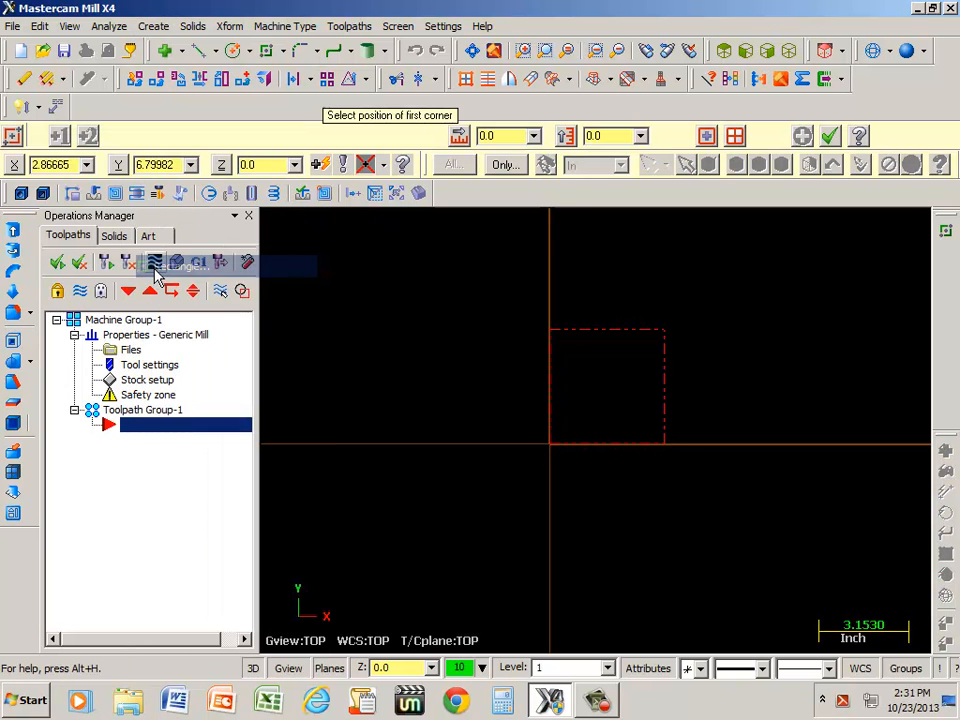
left_click(549, 445)
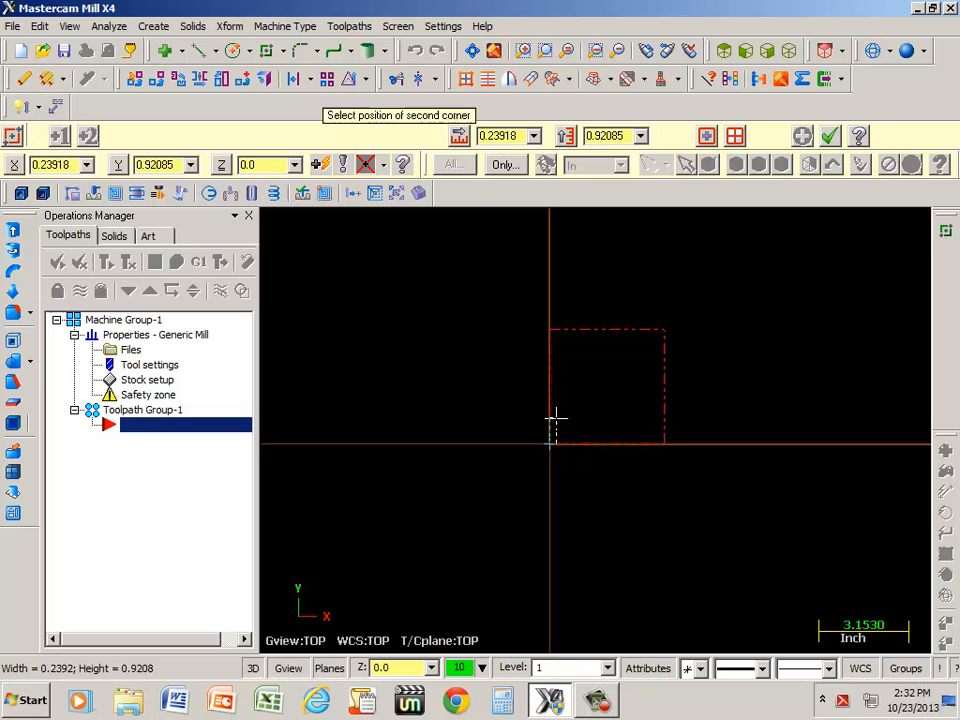
left_click(687, 296)
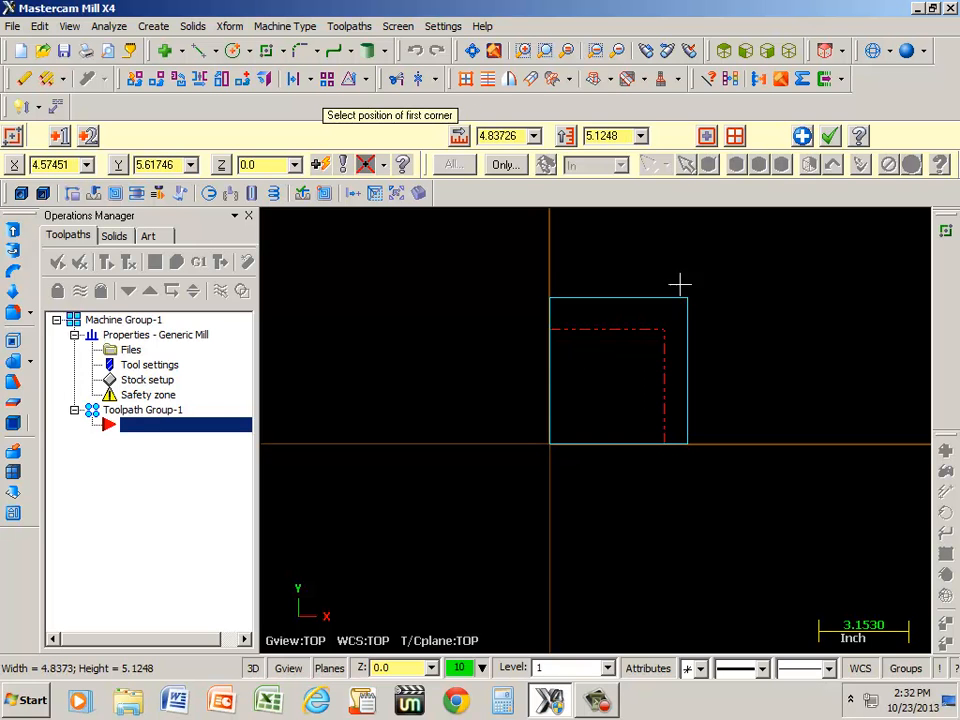
Set the rectangle's width and height to 4.0 and finish it.
left_click(520, 136)
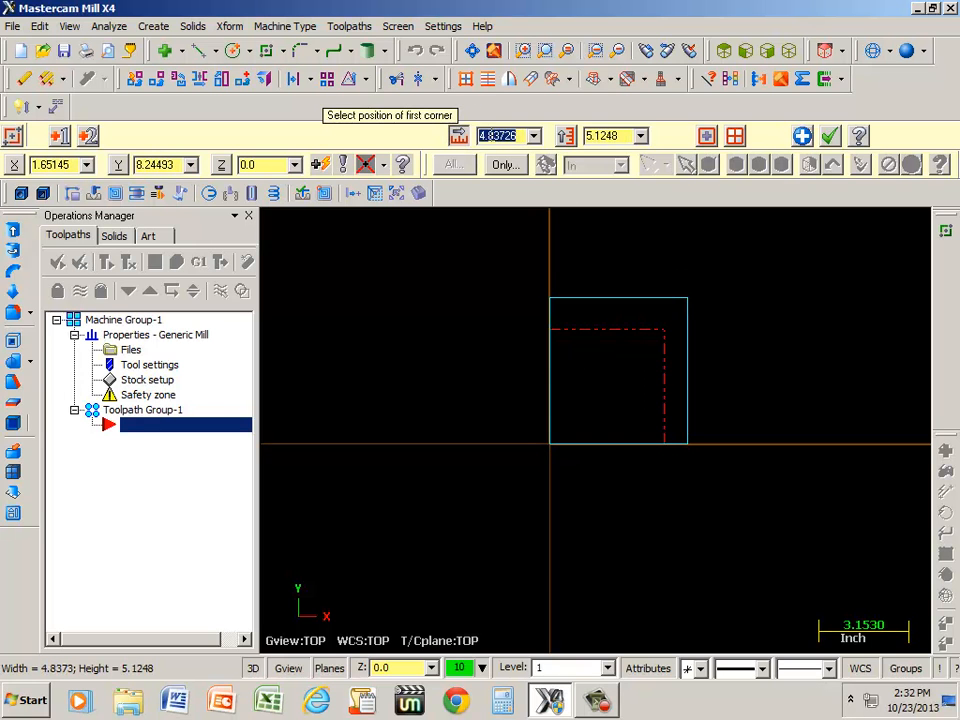
type("4")
key("Tab")
type("4")
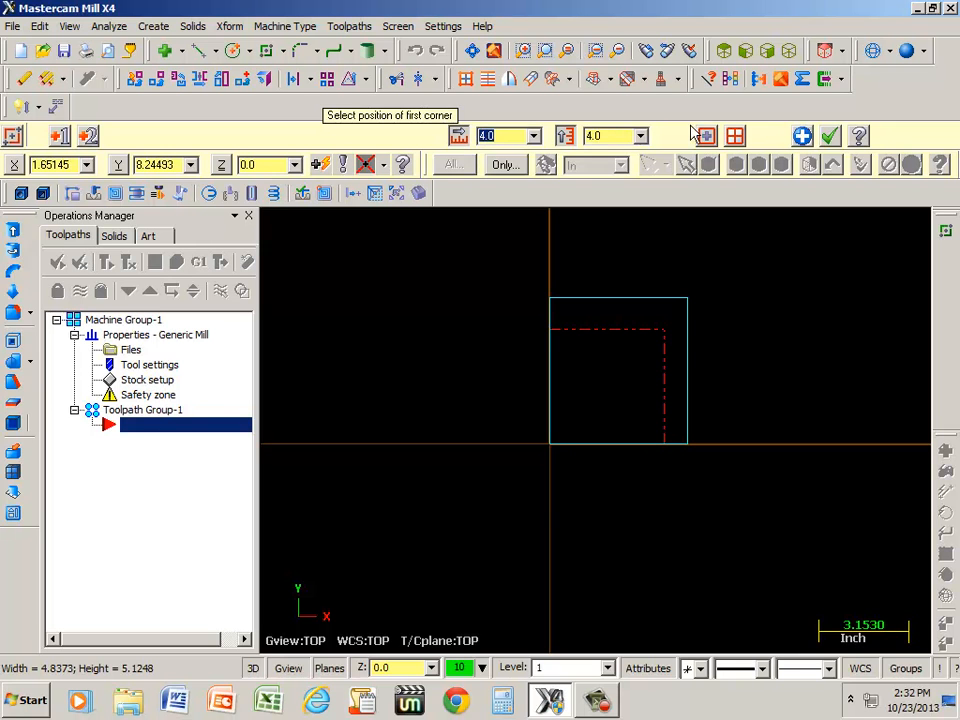
left_click(802, 135)
left_click(830, 135)
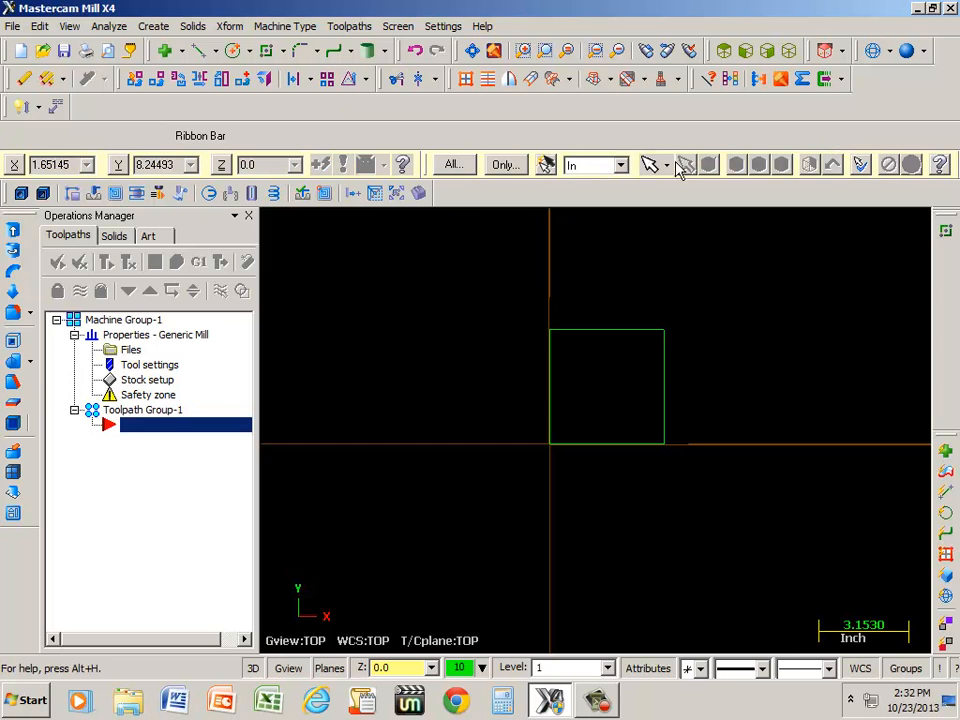
Create a parallel line offset 0.75 inside the rectangle's left edge.
scroll(669, 374, "up", 4)
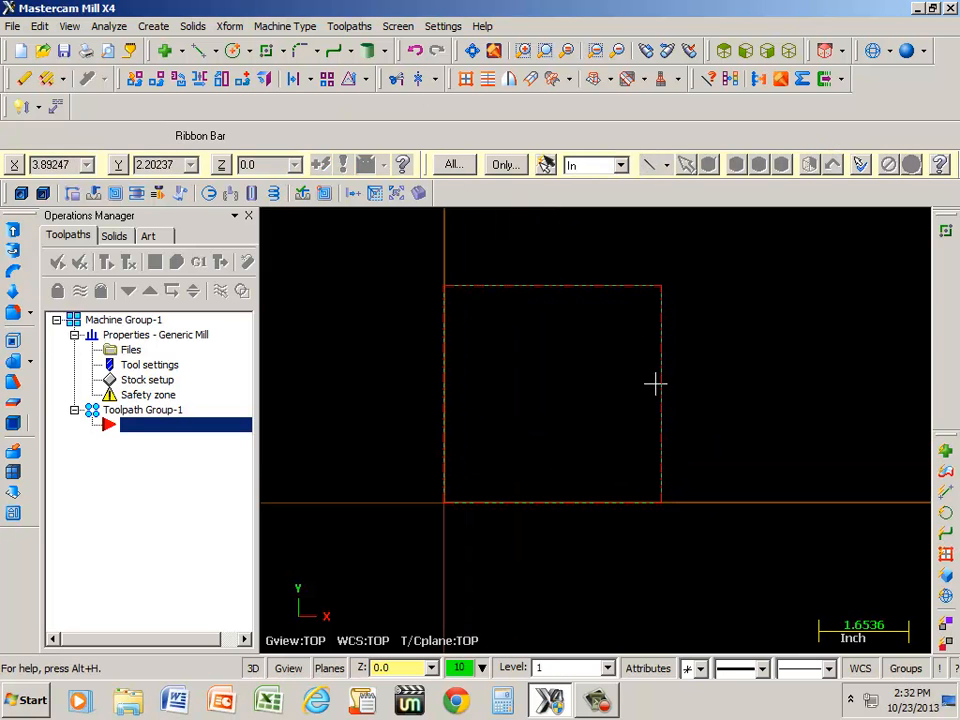
left_click(153, 26)
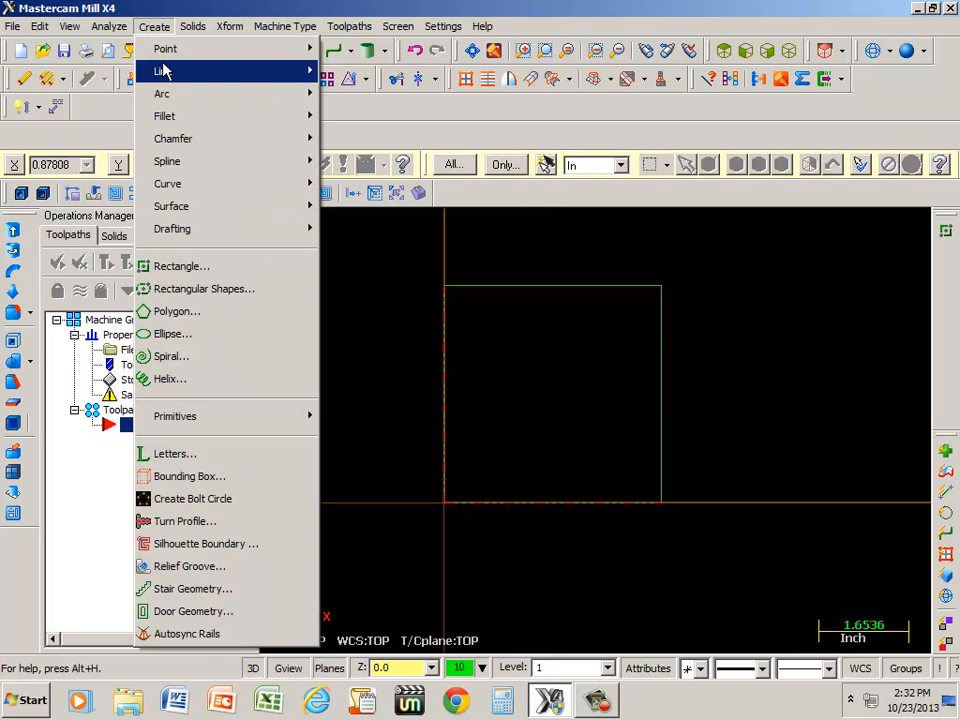
mouse_move(165, 72)
left_click(358, 158)
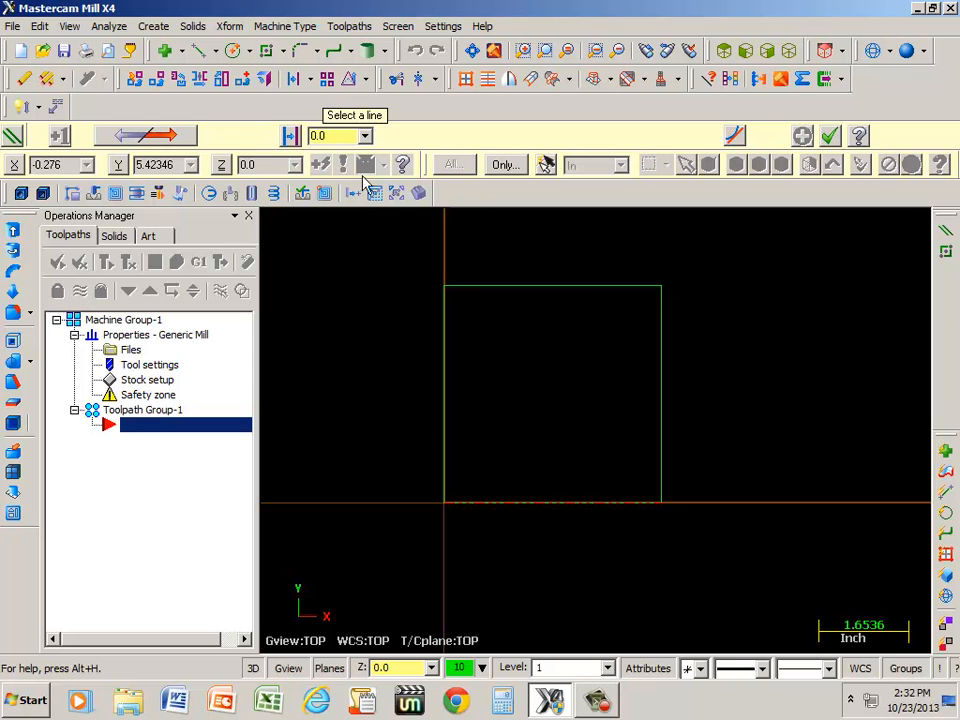
left_click(333, 136)
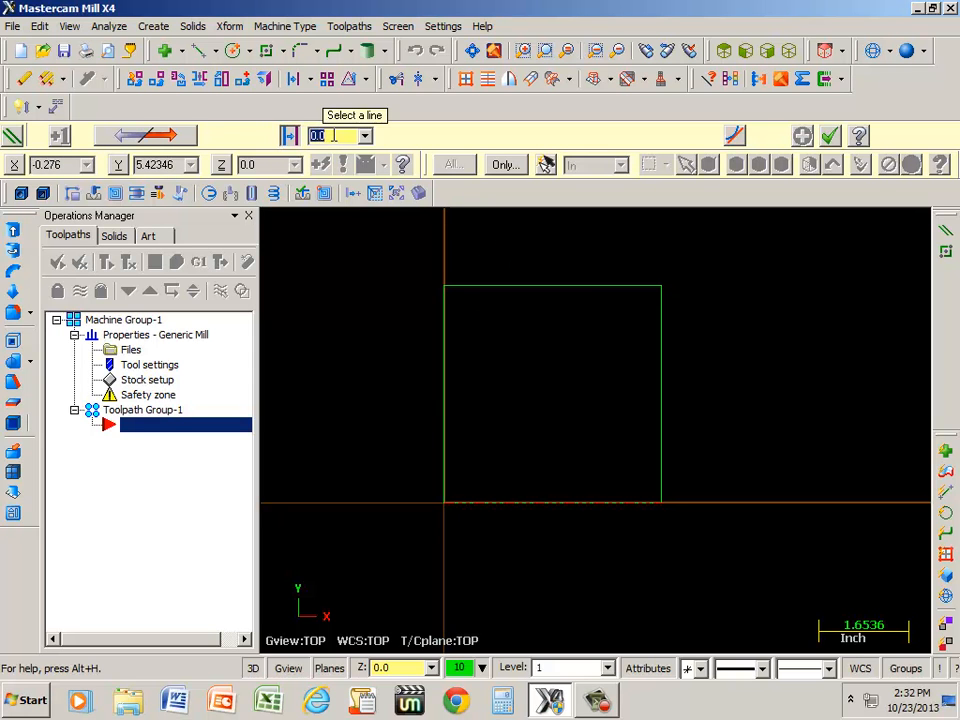
key("BackSpace")
type(".75")
key("Return")
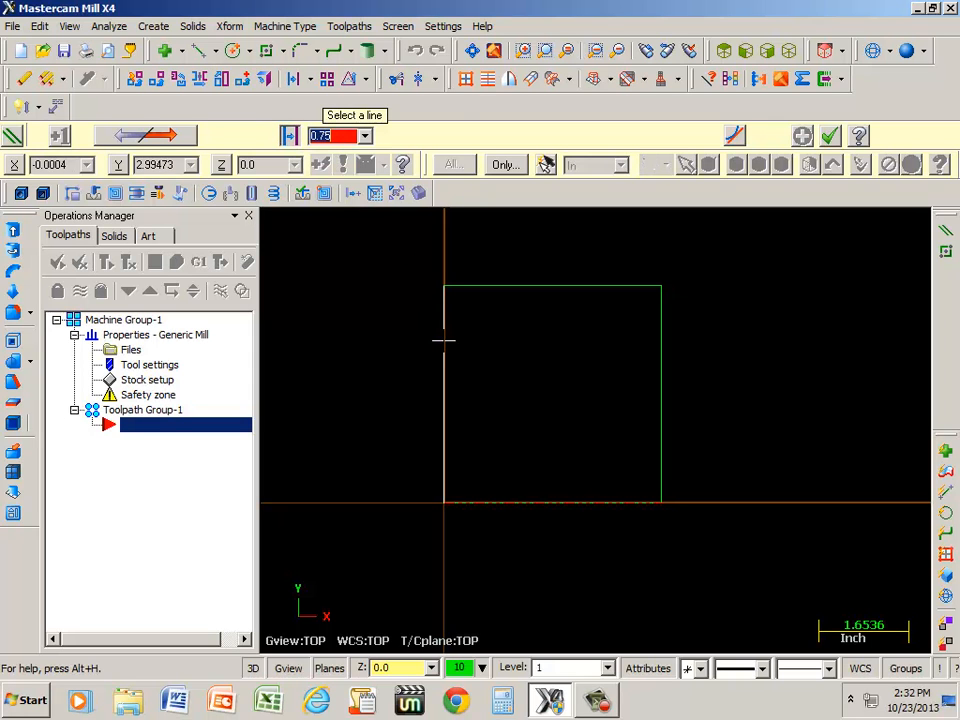
left_click(443, 341)
left_click(470, 320)
Add parallel lines 0.75 inside the rectangle's upper, right and lower edges.
left_click(512, 287)
left_click(519, 317)
left_click(660, 360)
left_click(639, 377)
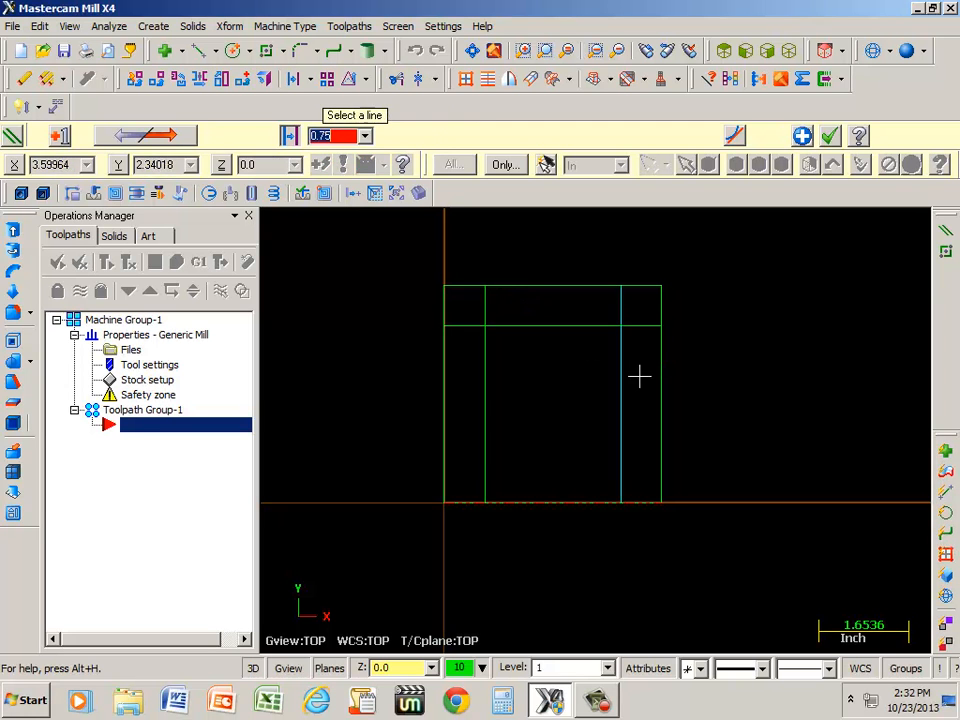
left_click(574, 501)
left_click(576, 465)
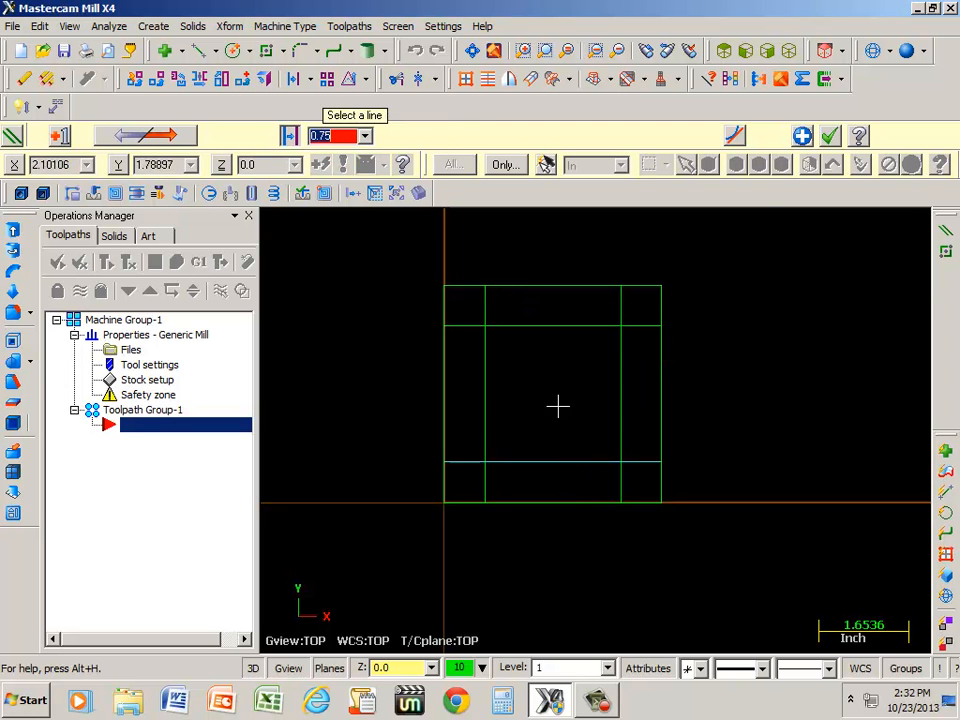
left_click(830, 138)
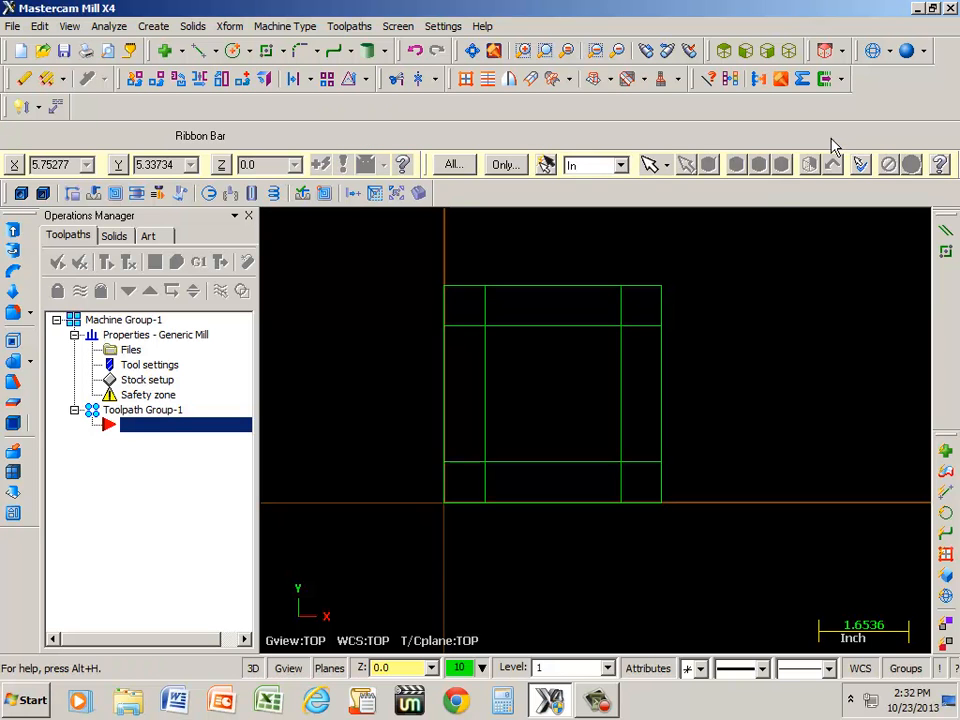
Trim off the eight overhanging ends of the offset lines with the divide option, leaving a closed inner square.
left_click(396, 80)
left_click(143, 135)
scroll(510, 313, "up", 3)
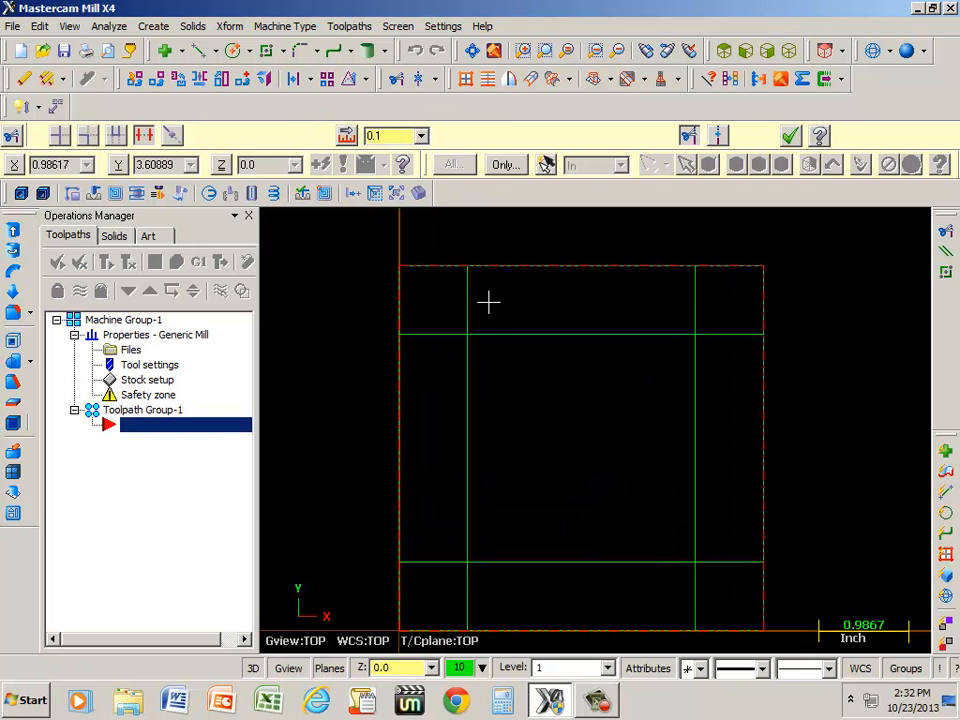
left_click(468, 300)
left_click(440, 333)
left_click(434, 562)
left_click(462, 585)
left_click(695, 594)
left_click(726, 563)
left_click(735, 333)
left_click(695, 300)
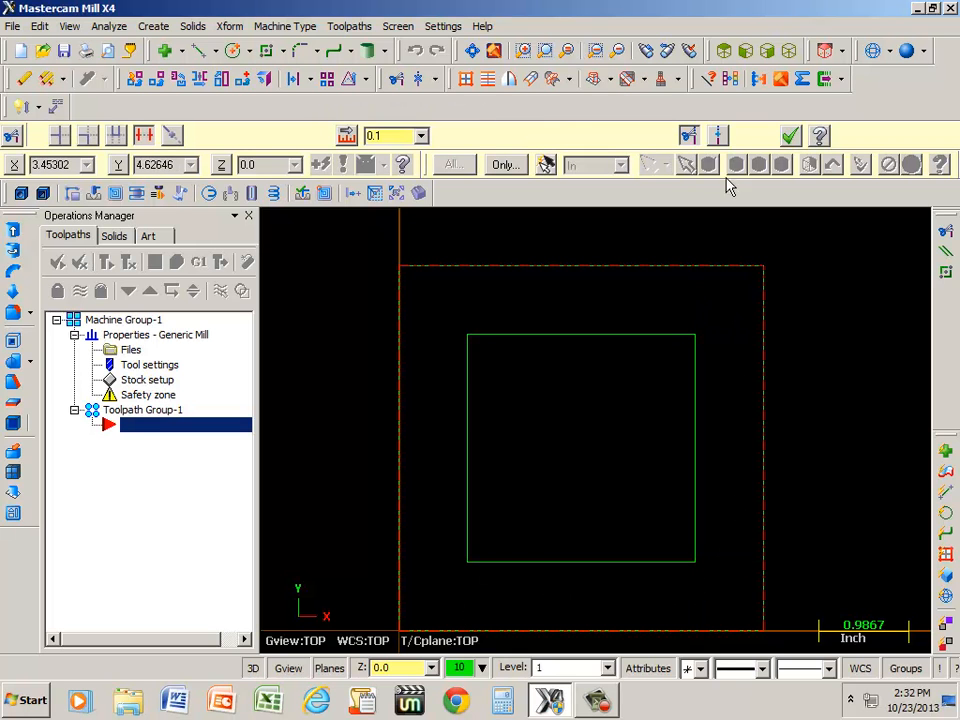
left_click(790, 136)
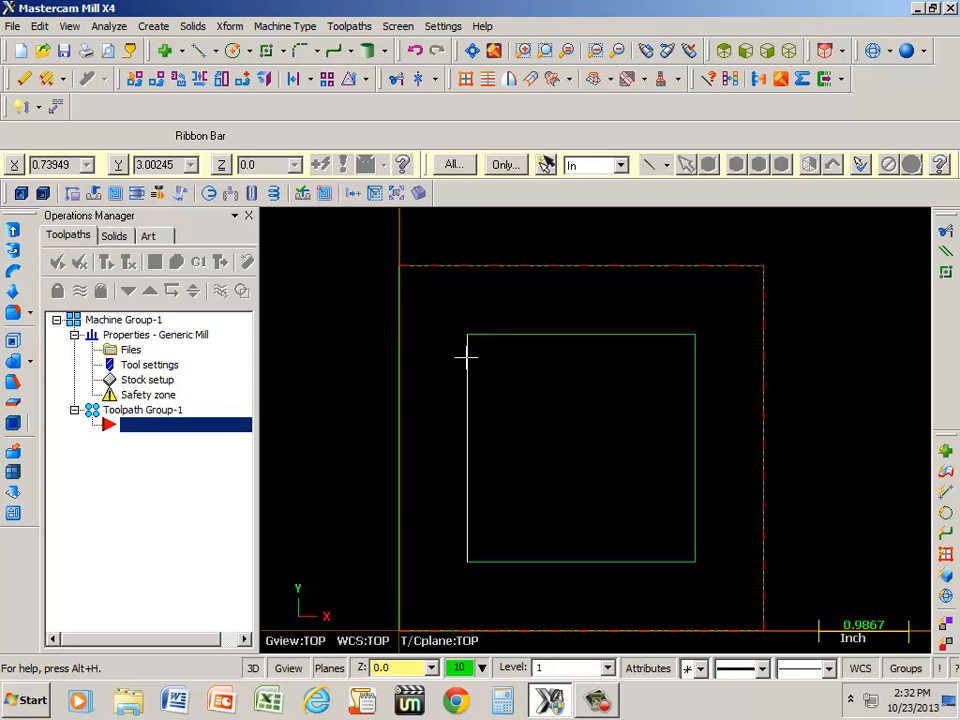
Fillet the two upper corners of the inner square with a radius of 0.375.
left_click(298, 52)
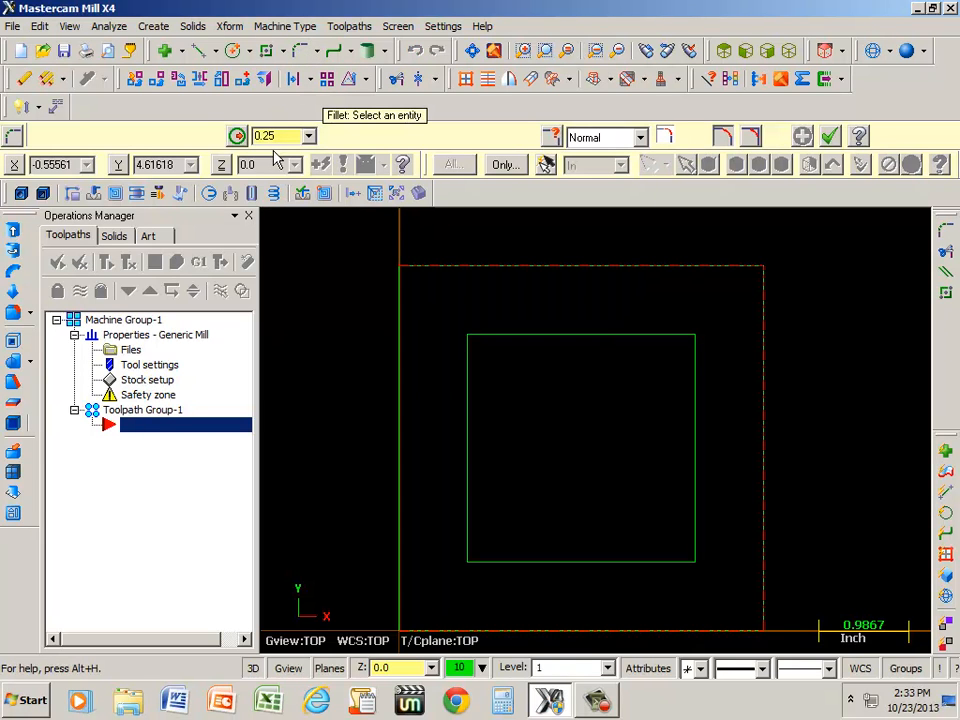
double_click(282, 137)
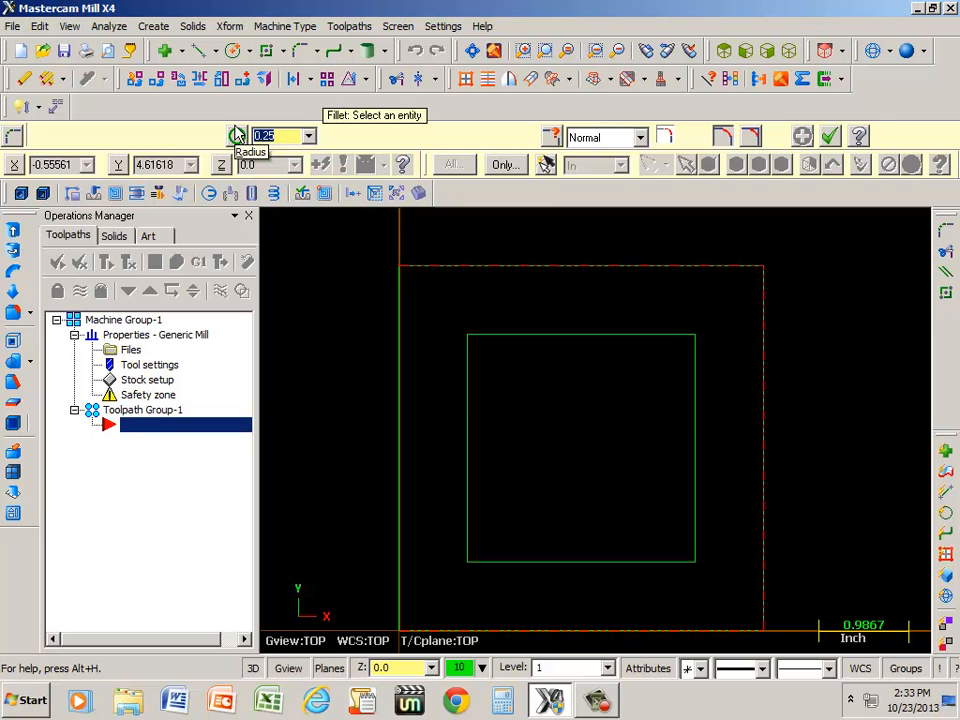
key("BackSpace")
type(".375")
key("Return")
left_click(468, 362)
left_click(504, 334)
left_click(655, 334)
left_click(695, 363)
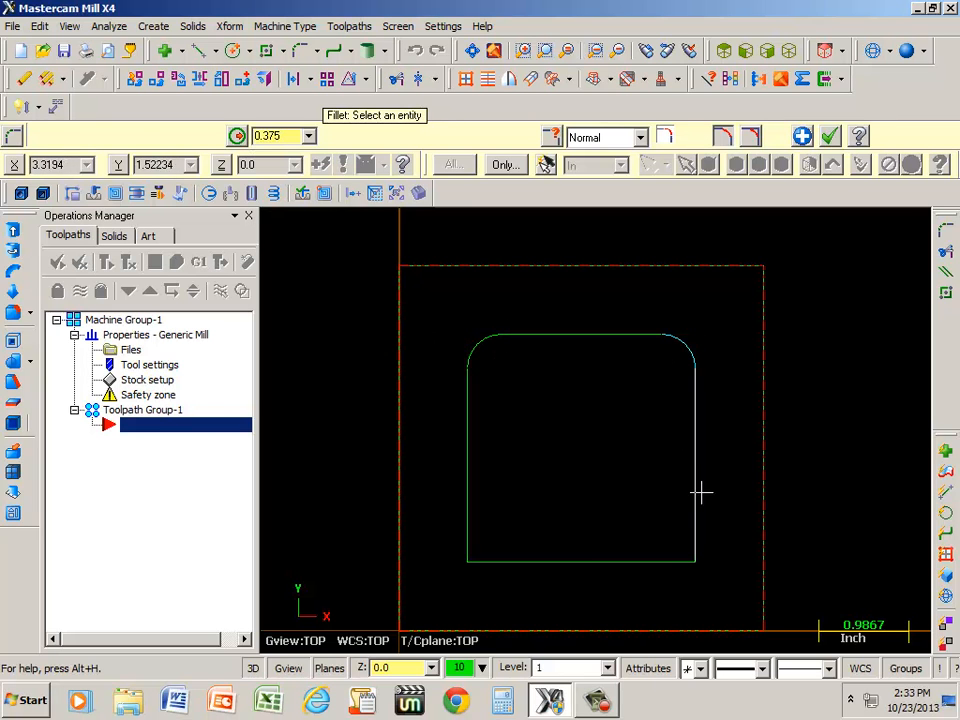
Fillet the two lower corners of the inner square with the same 0.375 radius.
left_click(695, 522)
left_click(680, 561)
left_click(502, 561)
left_click(468, 537)
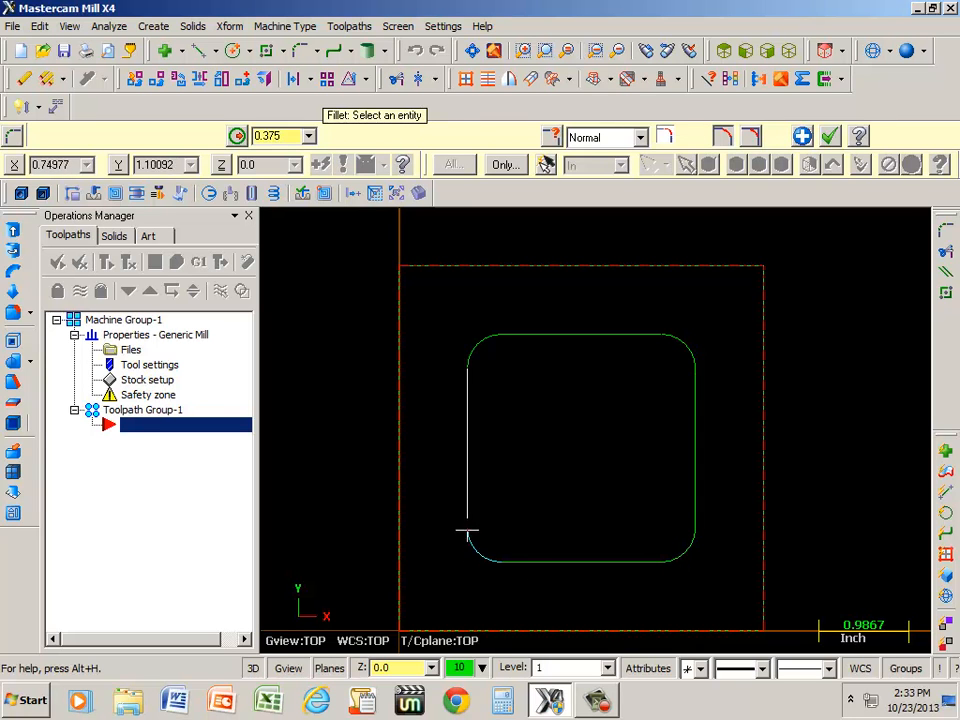
left_click(829, 137)
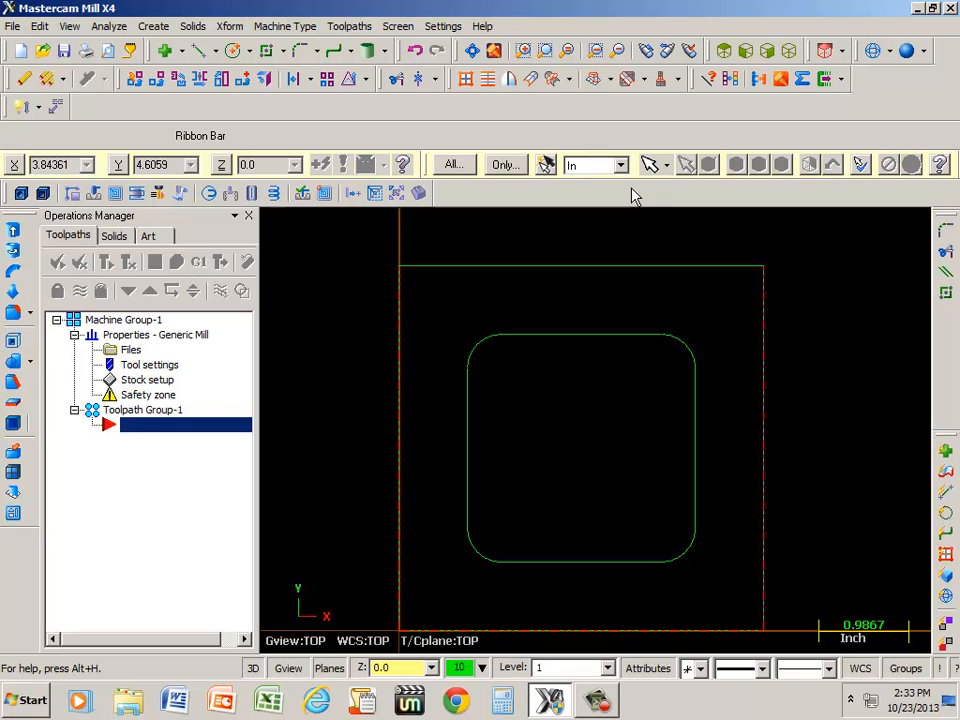
Start a Contour toolpath, accept the NC name and chain the filleted inner square counterclockwise from its lower edge.
left_click(348, 27)
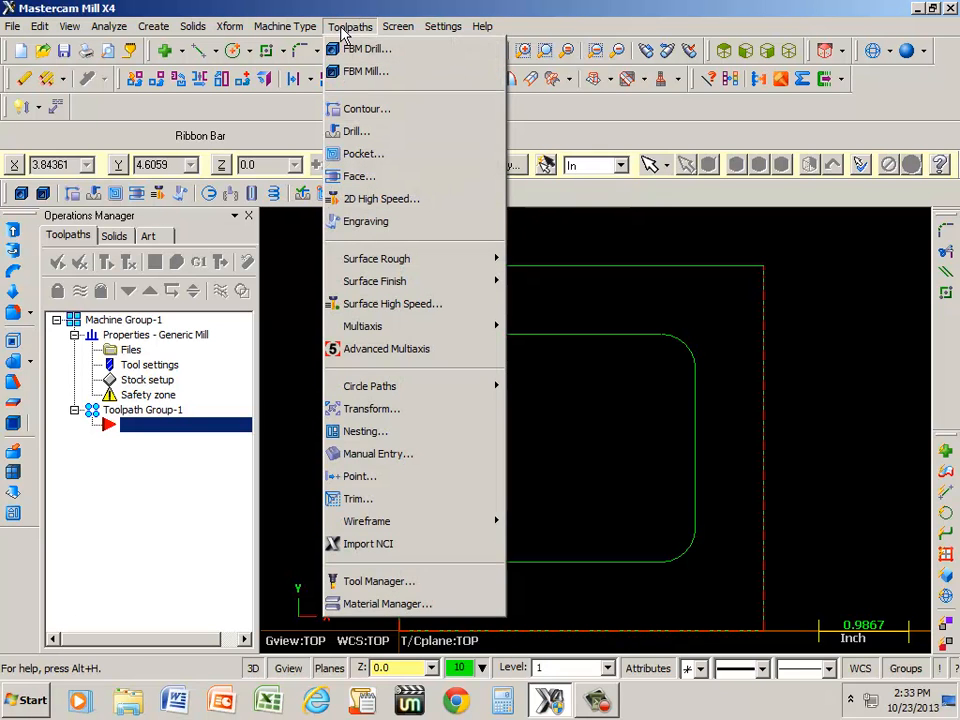
left_click(364, 112)
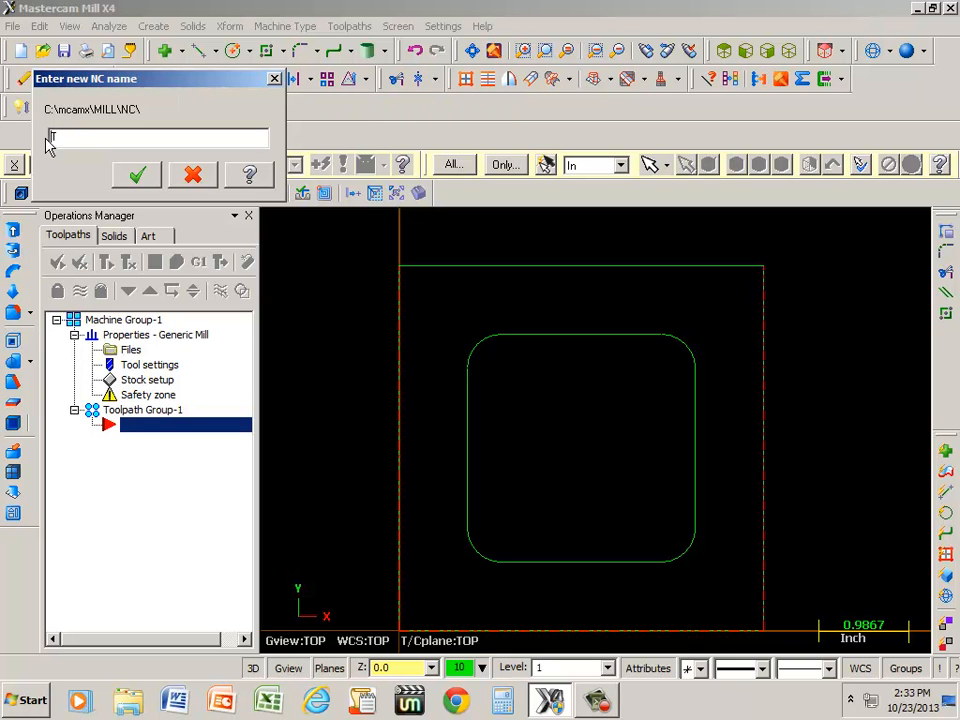
left_click_drag(66, 137, 14, 143)
left_click(137, 176)
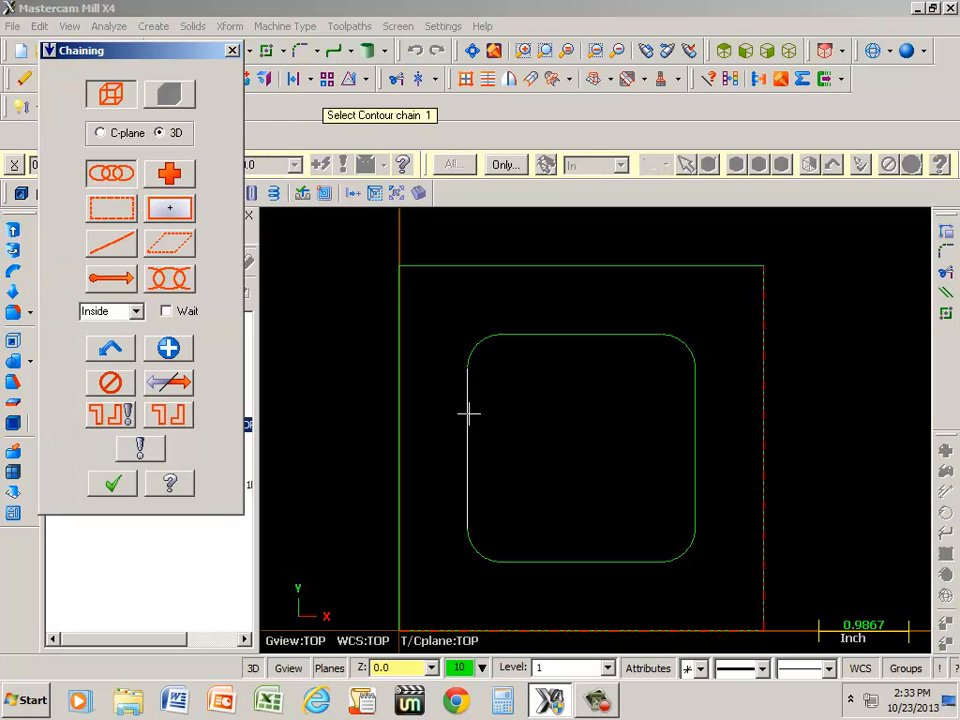
left_click(538, 563)
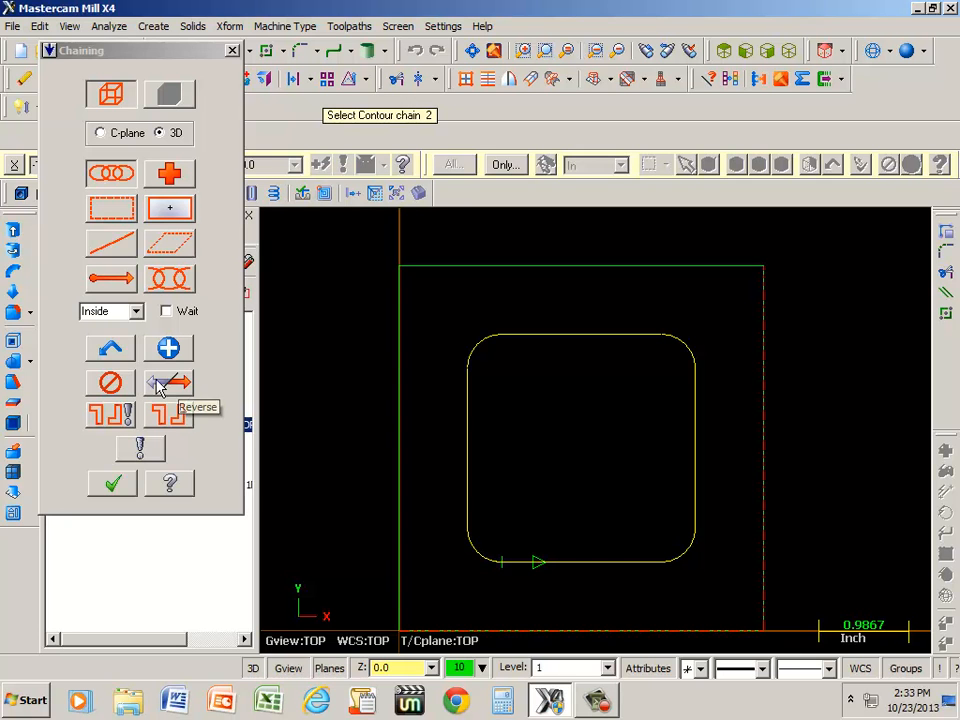
left_click(112, 484)
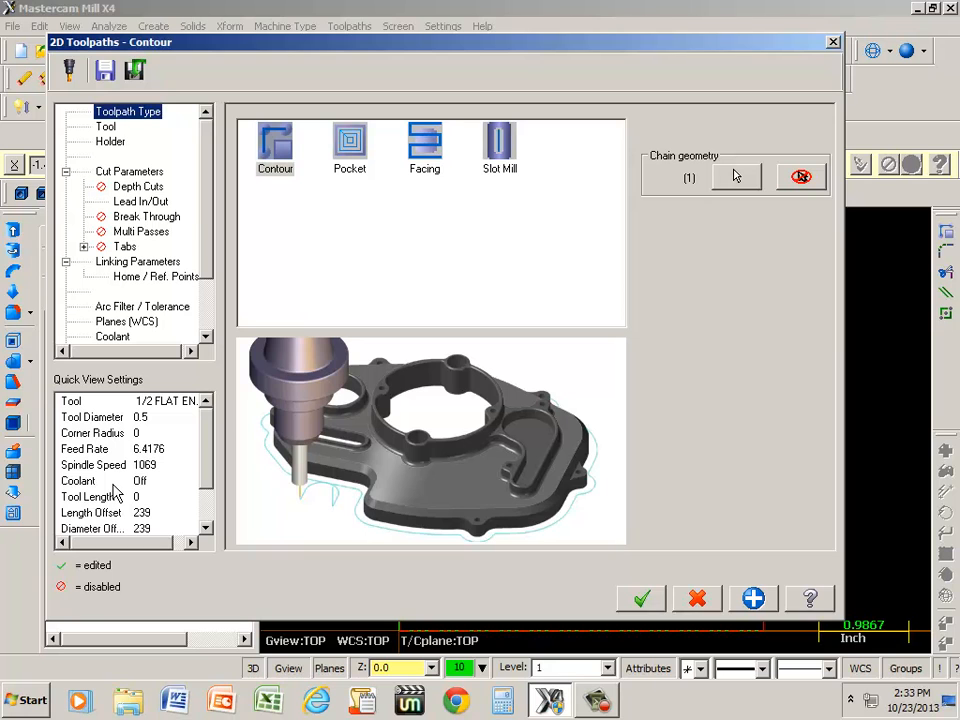
Choose the 3/4 flat endmill from the MILL_INCH tool library with the tool filter turned off.
left_click(106, 127)
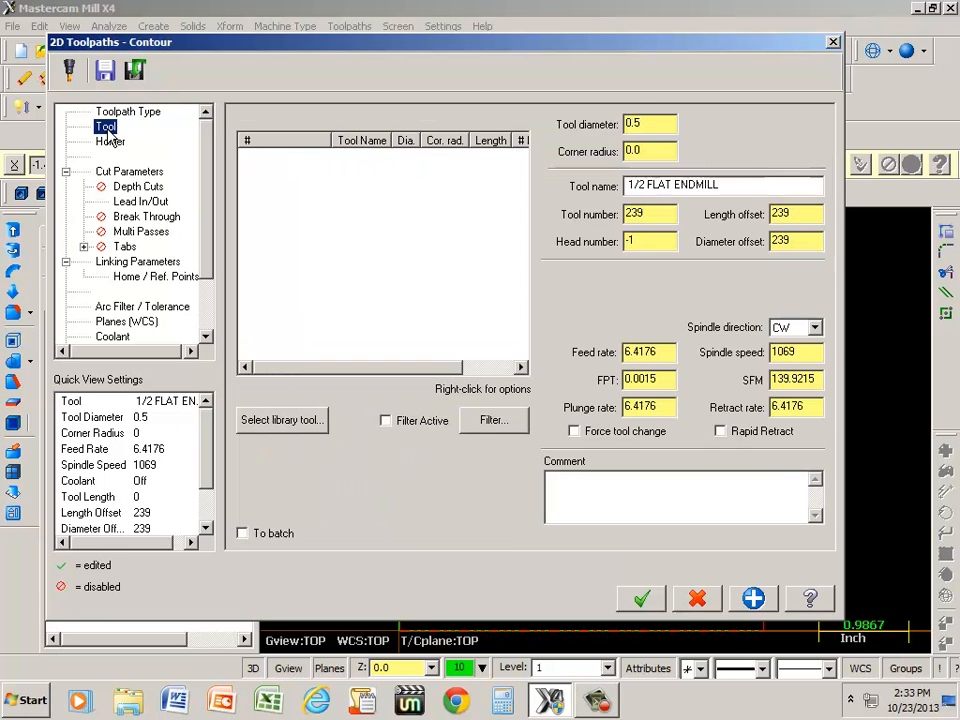
left_click(280, 424)
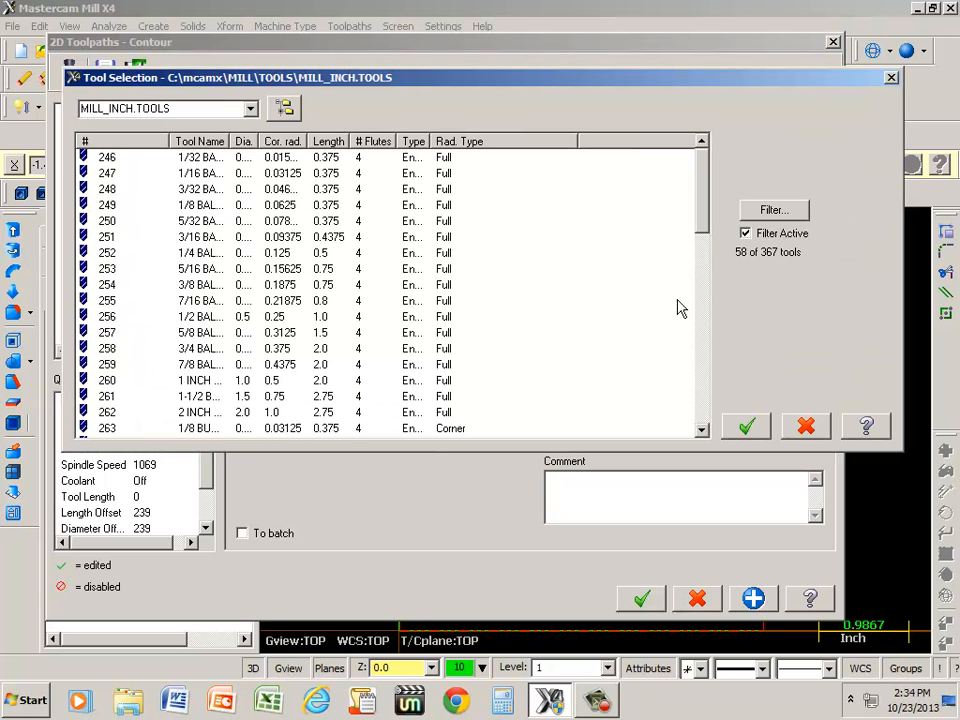
left_click(745, 233)
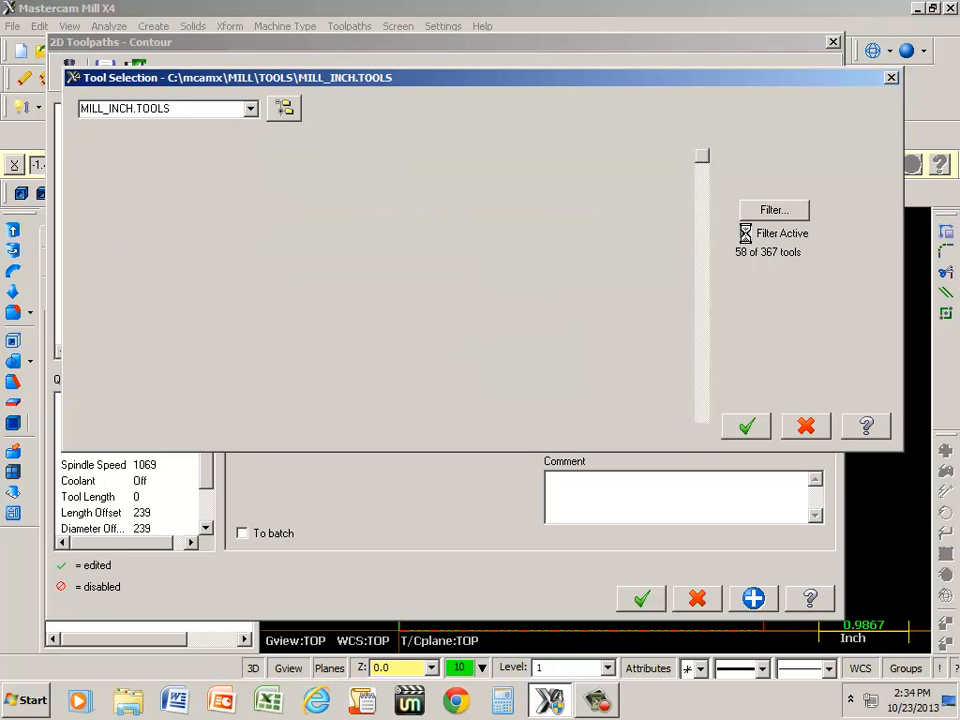
left_click_drag(703, 163, 703, 336)
left_click(197, 318)
left_click(746, 426)
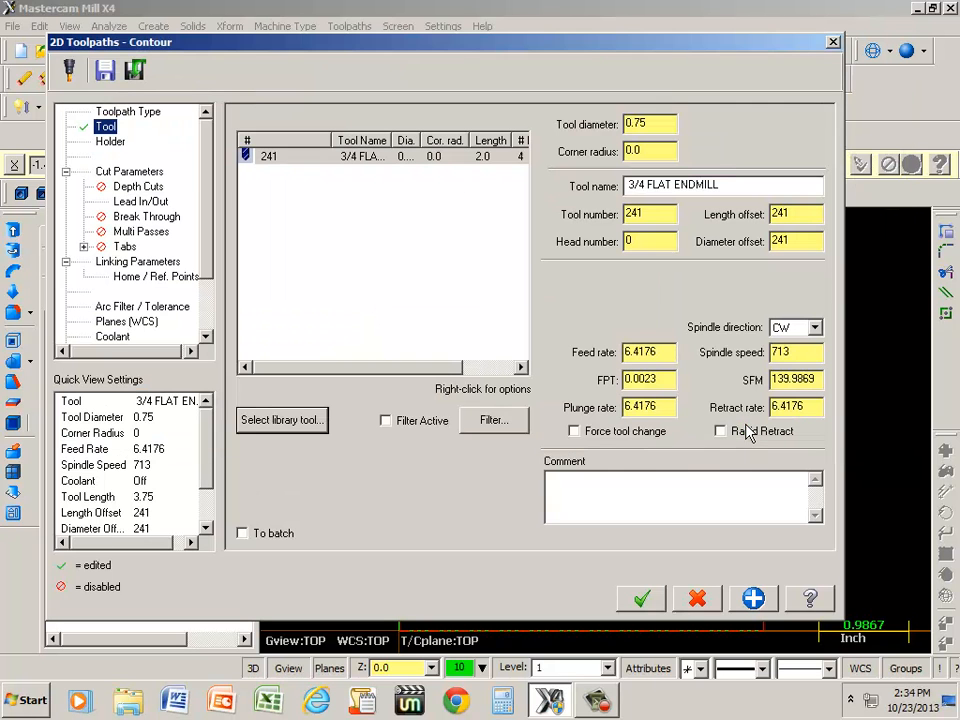
Edit the 3/4 flat endmill's definition and set its tool number to 7.
double_click(279, 160)
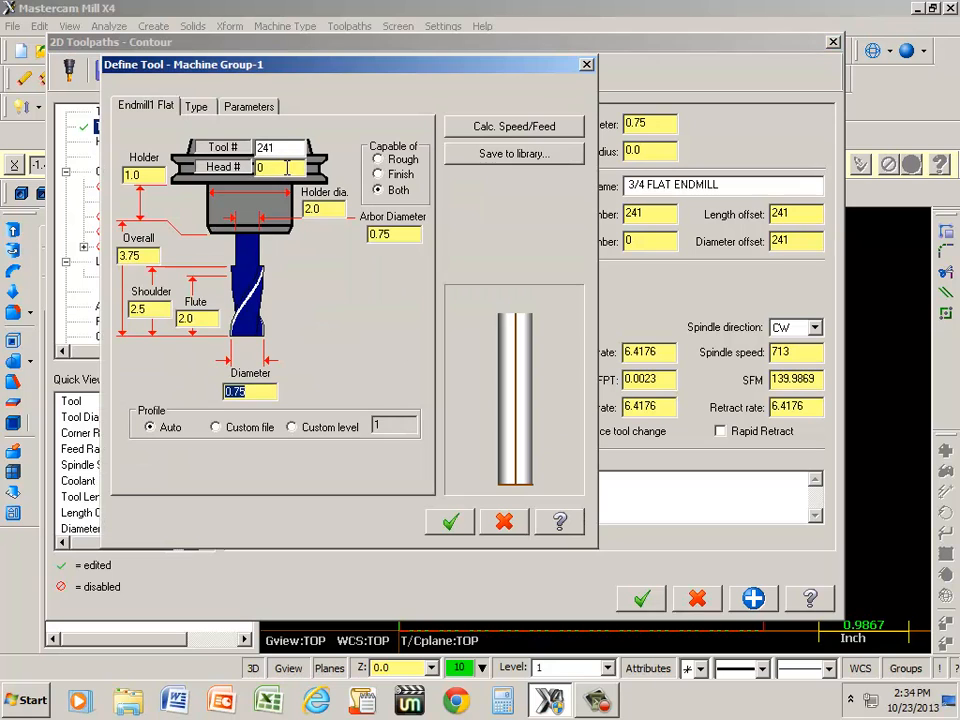
double_click(277, 148)
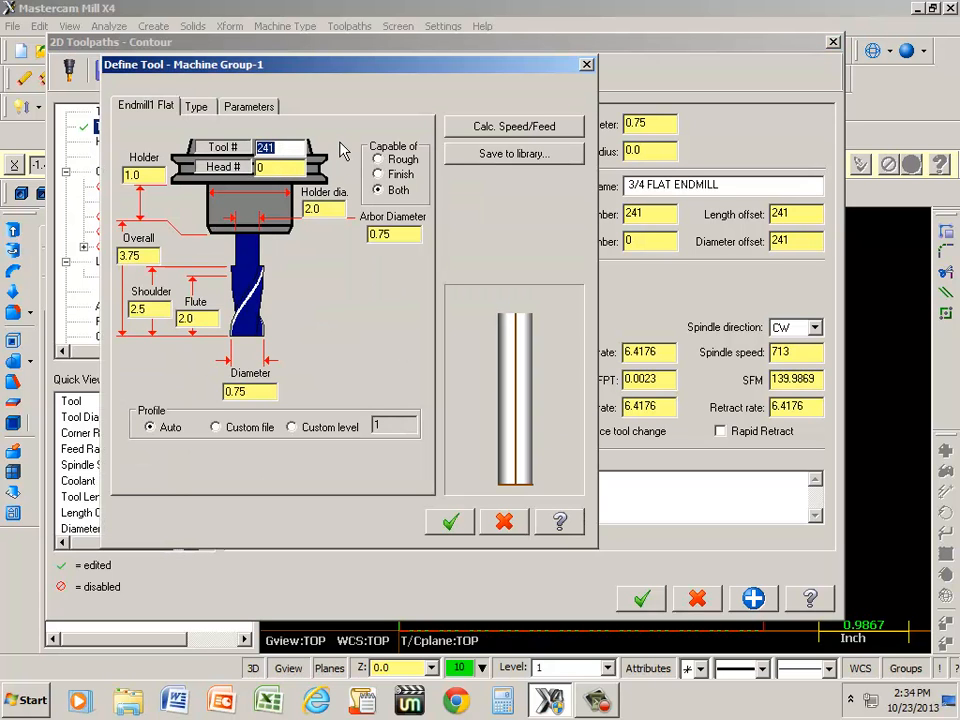
type("7")
left_click(444, 526)
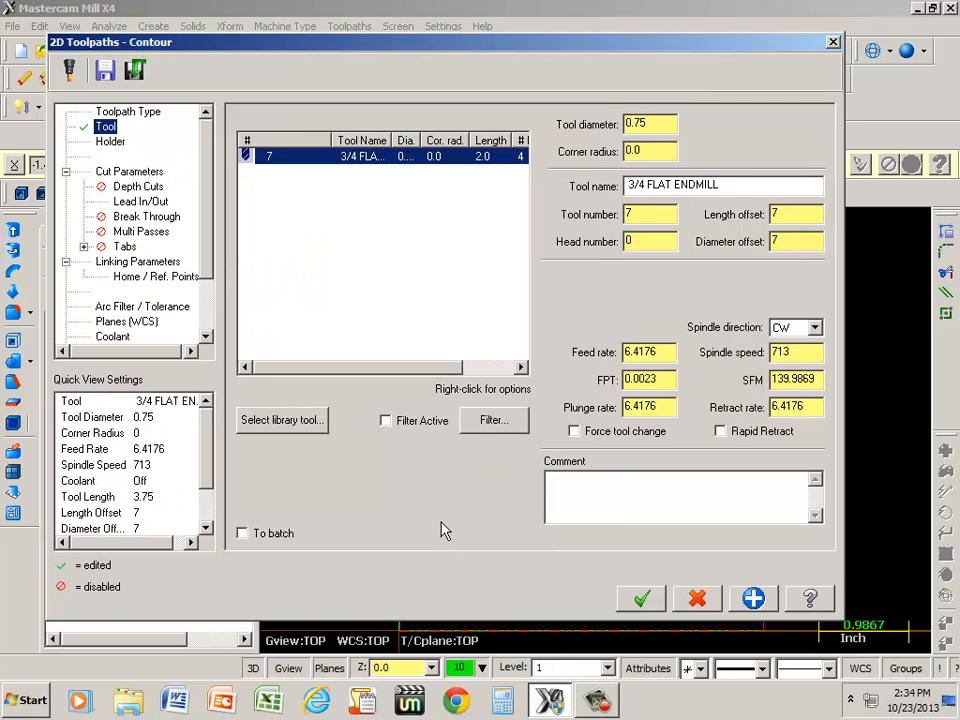
Set the feed rate to 30, plunge rate to 15 and spindle speed to 525, with rapid retract enabled.
double_click(663, 352)
type("30")
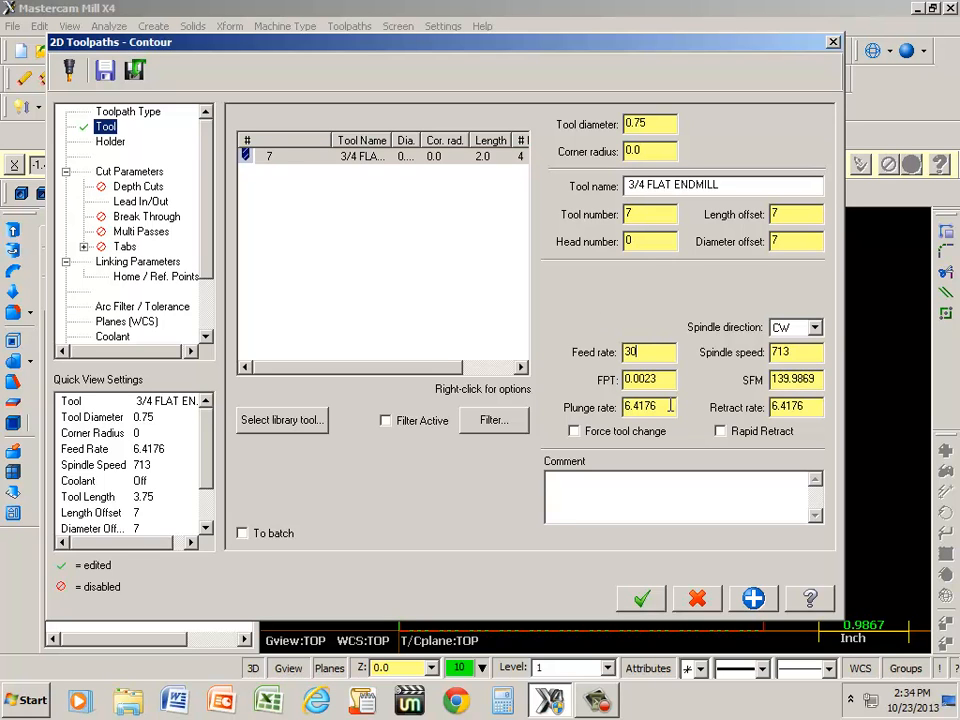
double_click(660, 406)
type("15.0")
double_click(792, 351)
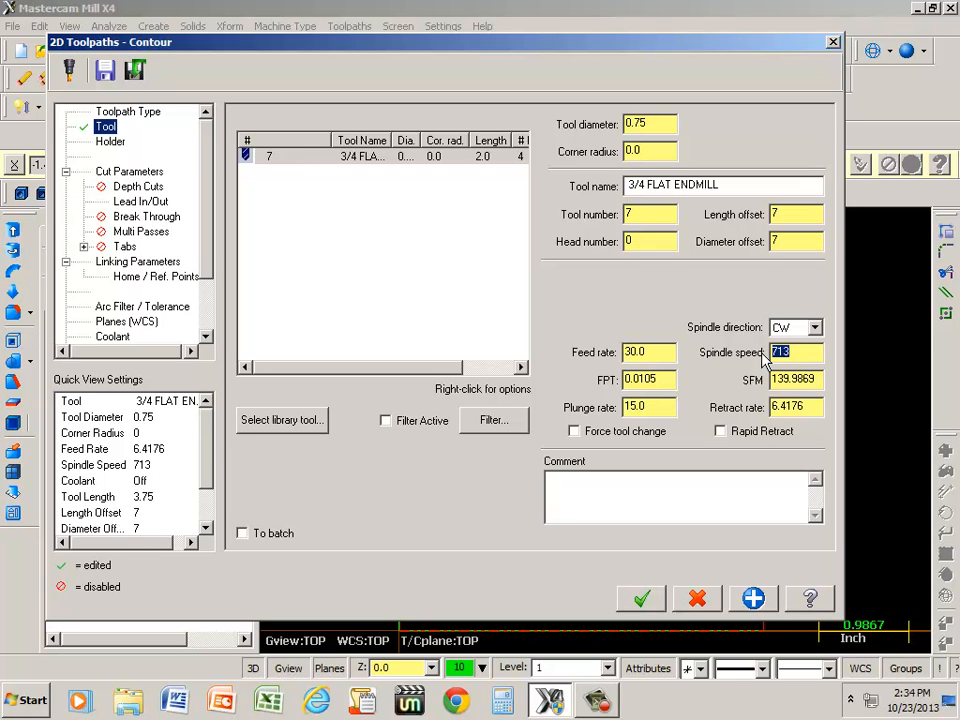
type("525")
left_click(720, 432)
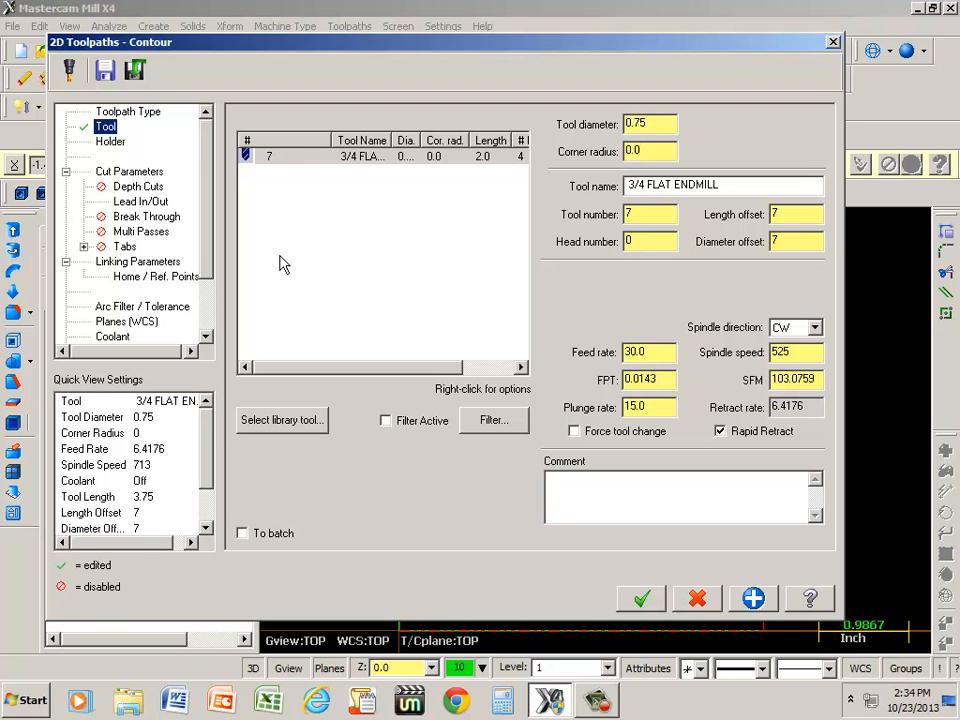
Set the contour's cutter compensation direction to Right, checking it against the inner square's geometry.
left_click(132, 173)
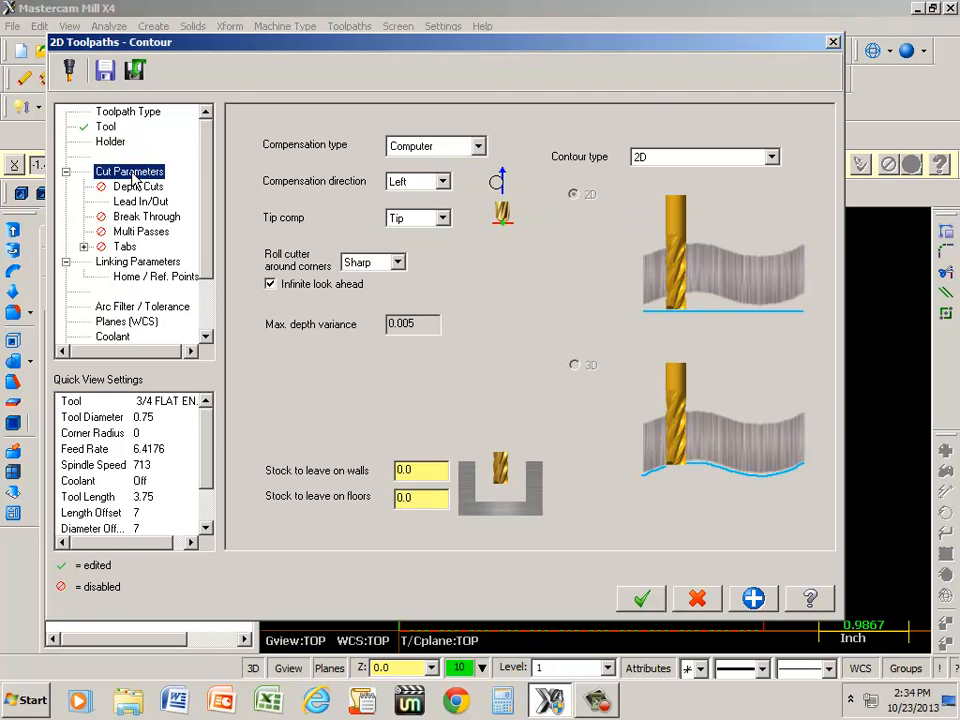
left_click_drag(532, 50, 540, 629)
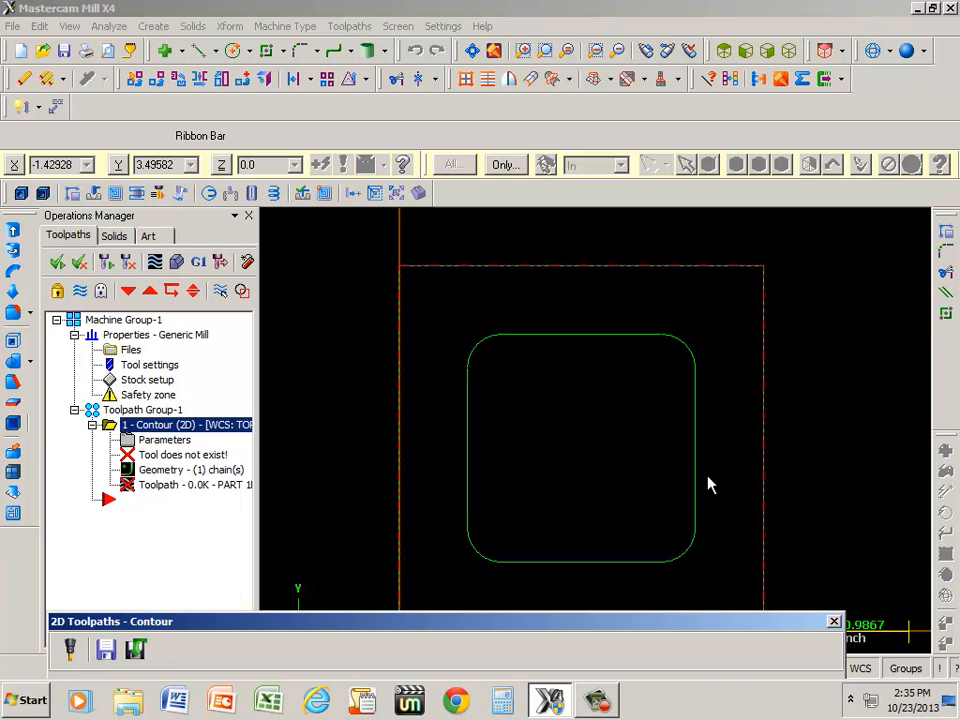
left_click_drag(615, 622, 575, 253)
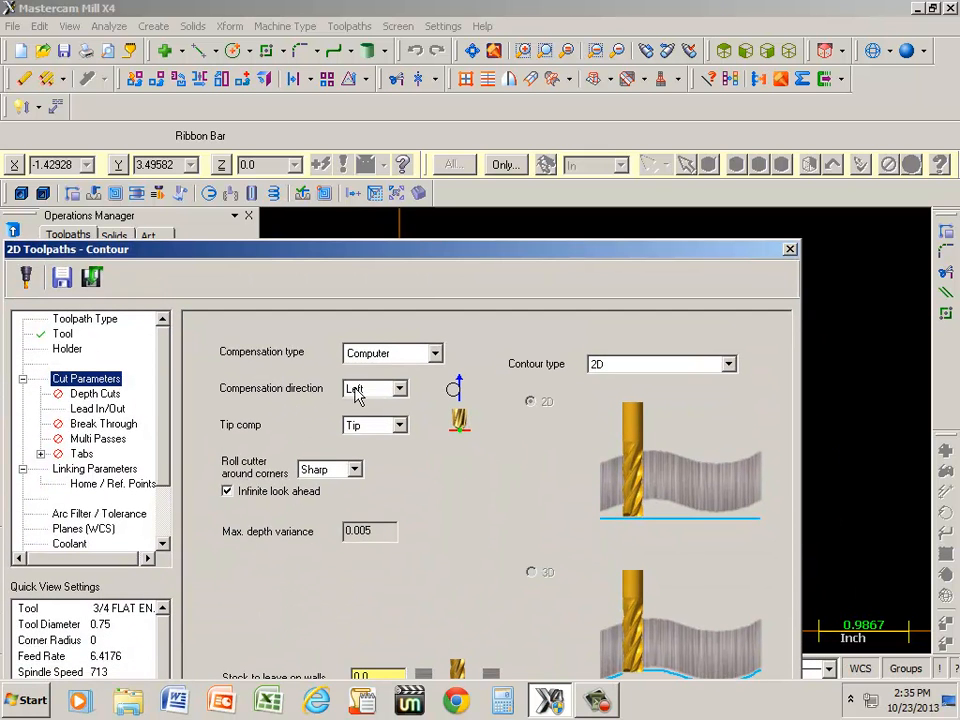
left_click(399, 389)
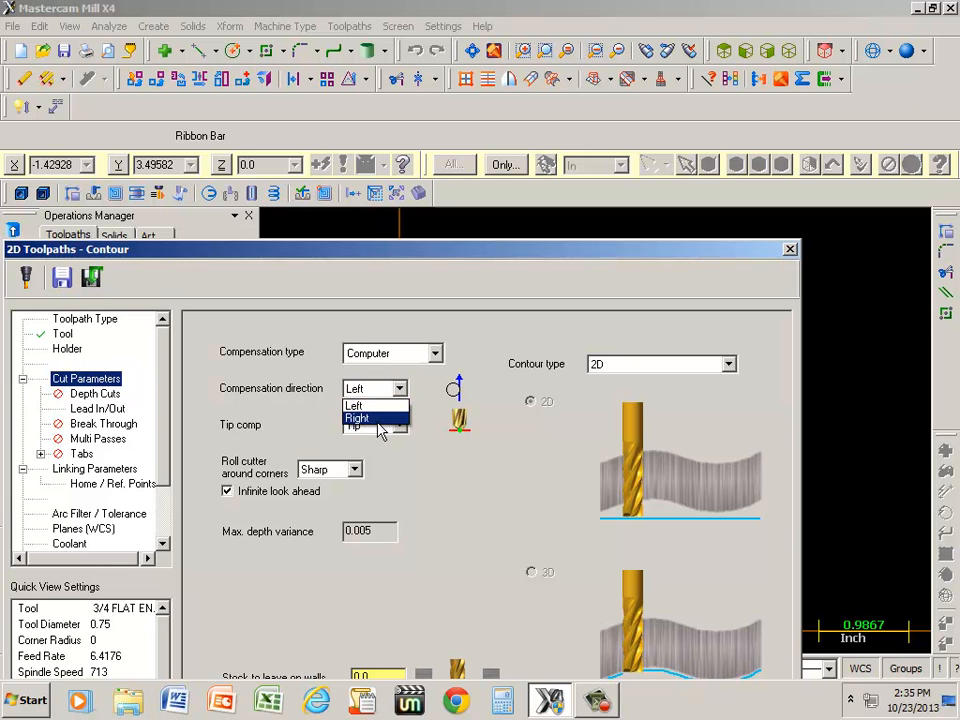
left_click(376, 419)
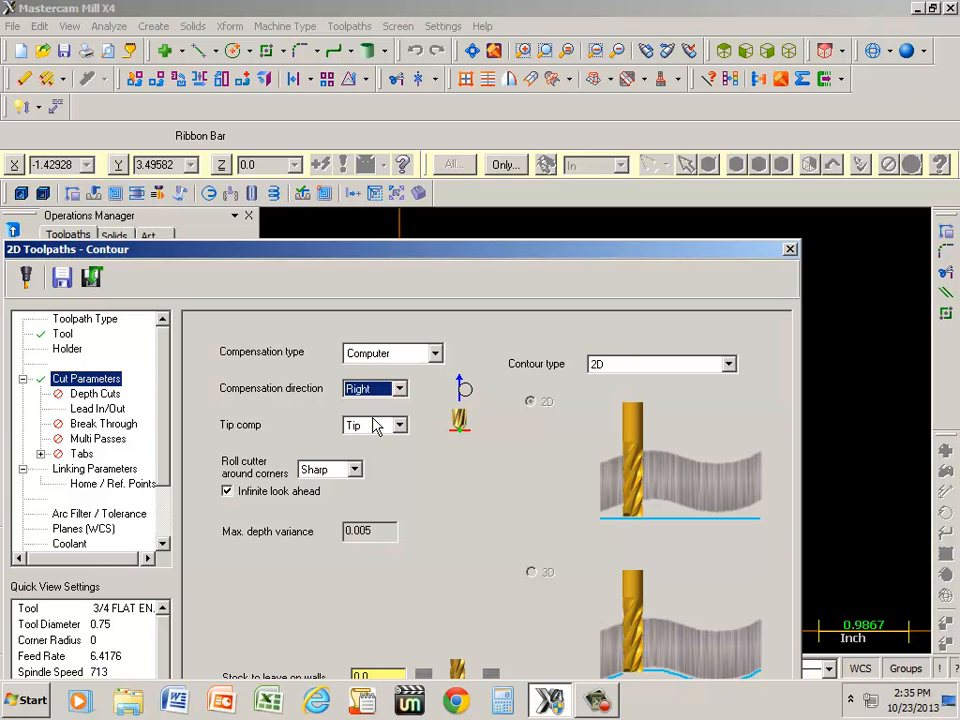
left_click_drag(427, 252, 512, 208)
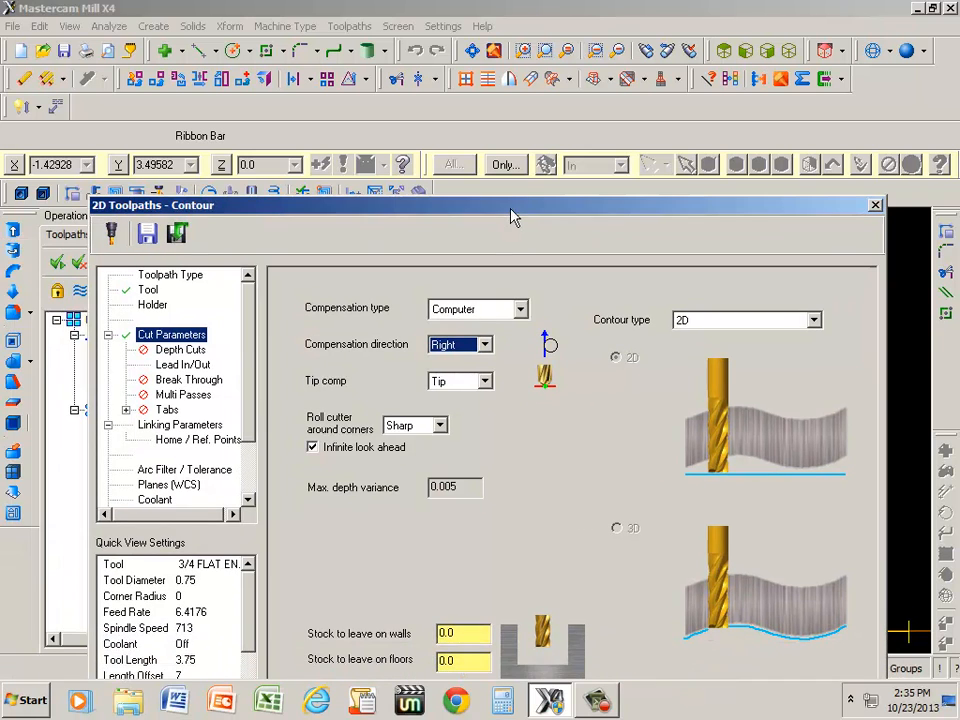
Enable depth cuts with a new maximum rough step and disable the lead in/out moves.
left_click(181, 350)
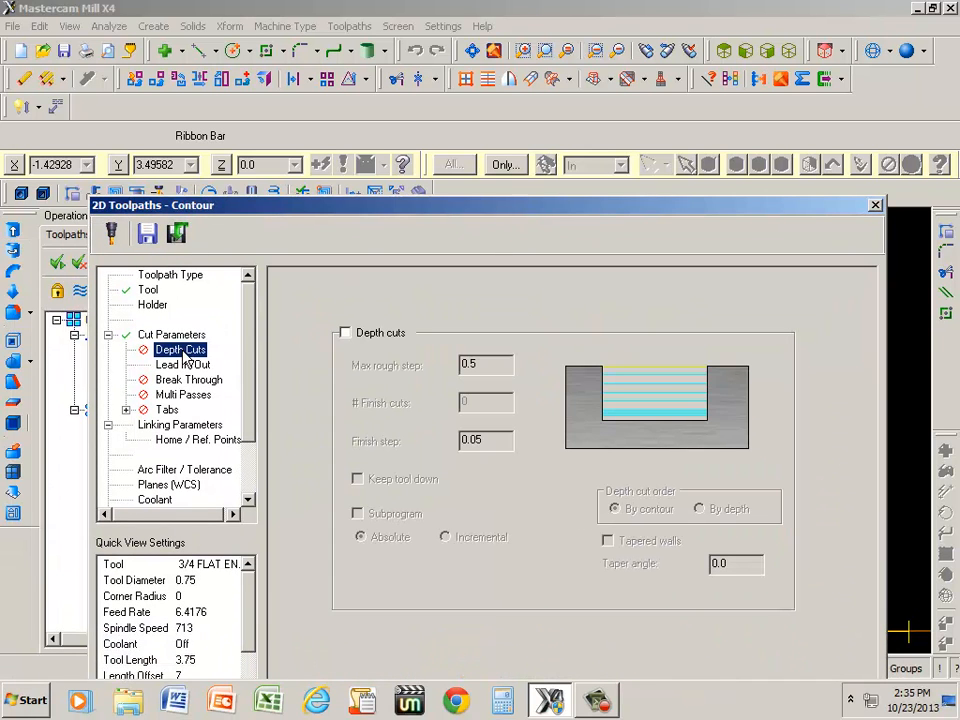
left_click(345, 333)
left_click_drag(489, 365, 383, 372)
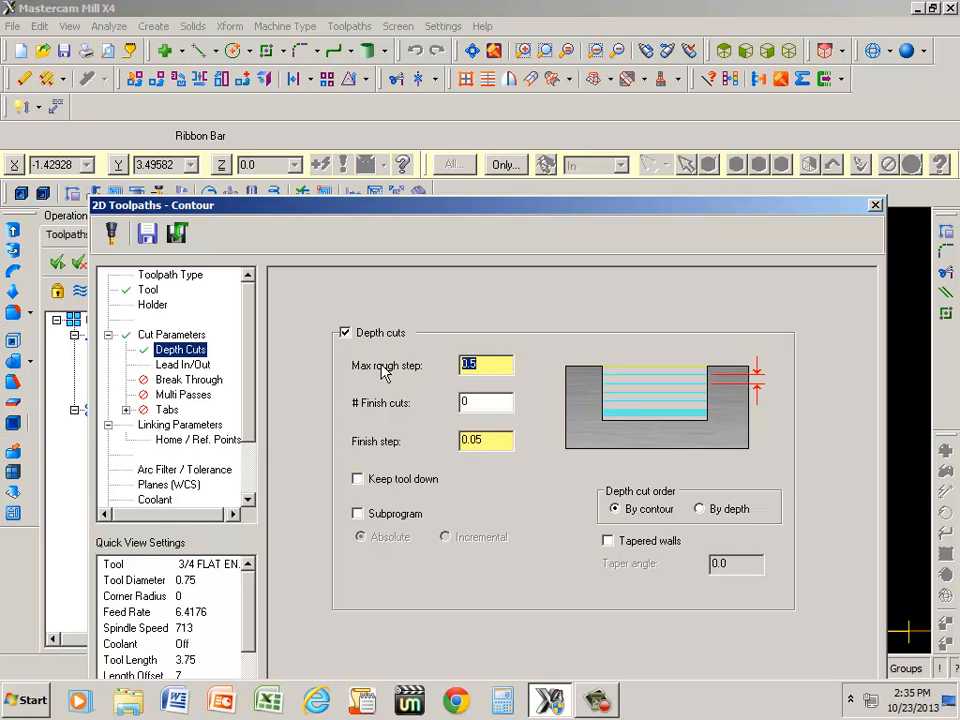
type(".")
left_click(205, 366)
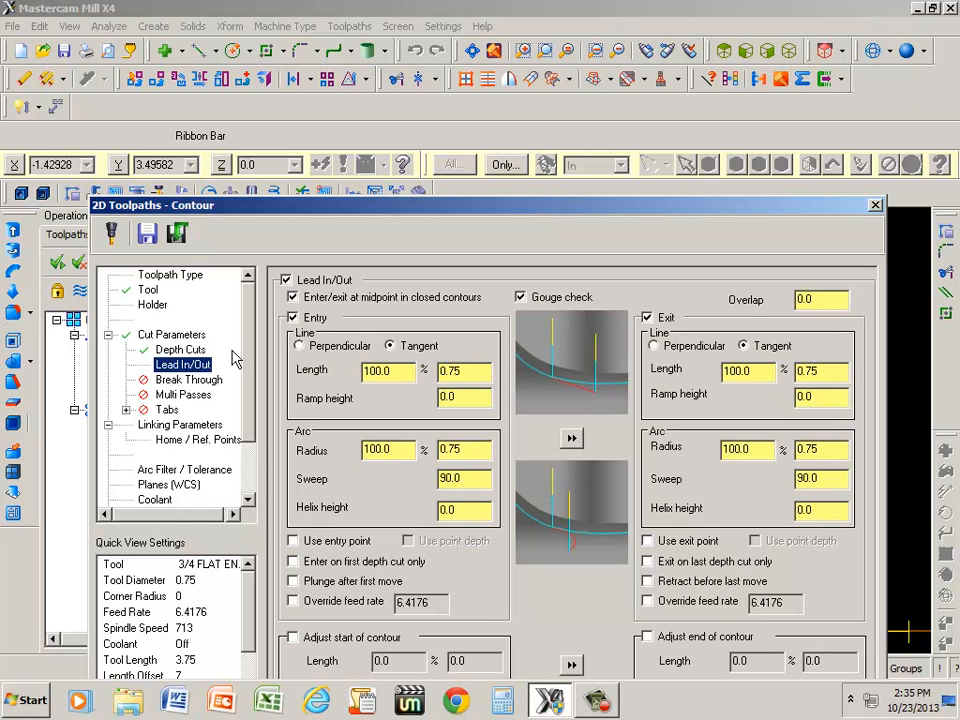
left_click(286, 280)
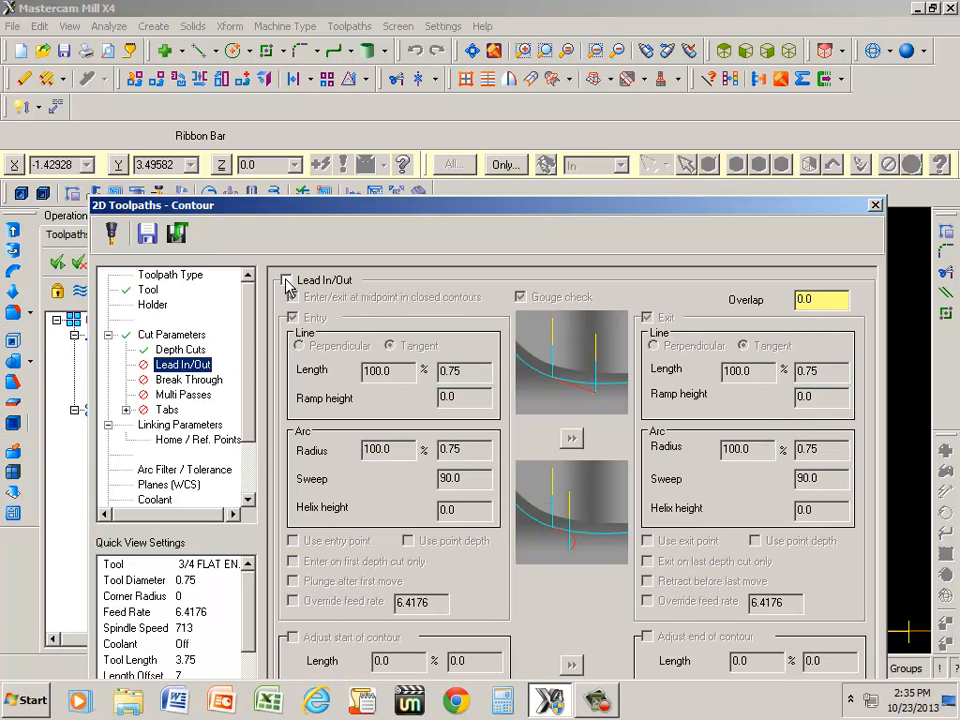
Enable multi passes with 3 rough passes at 0.25 spacing.
left_click(189, 396)
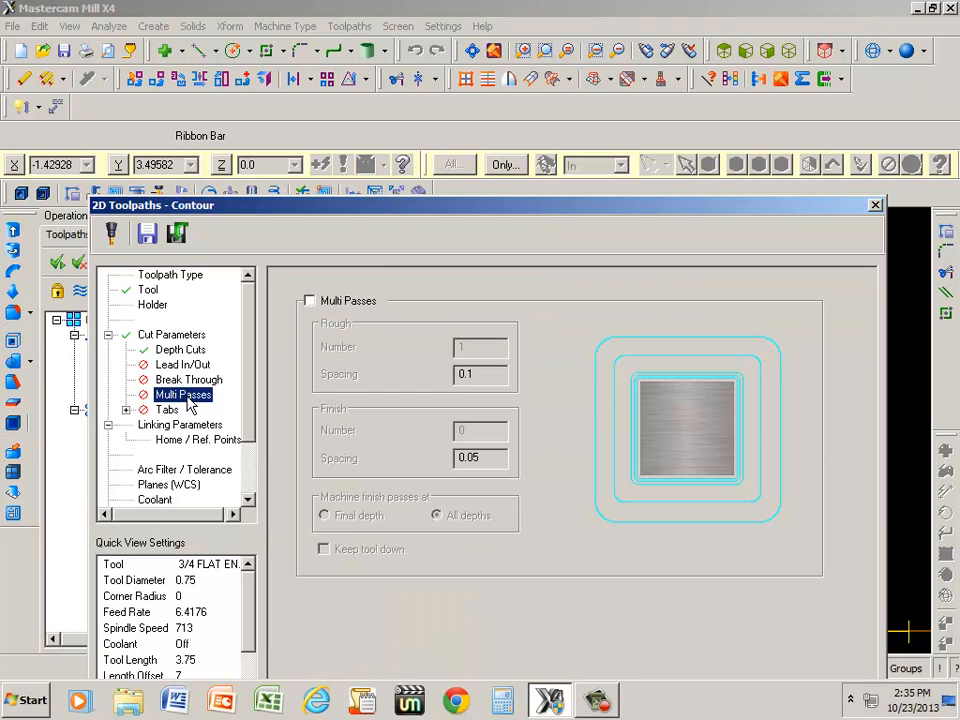
left_click(309, 301)
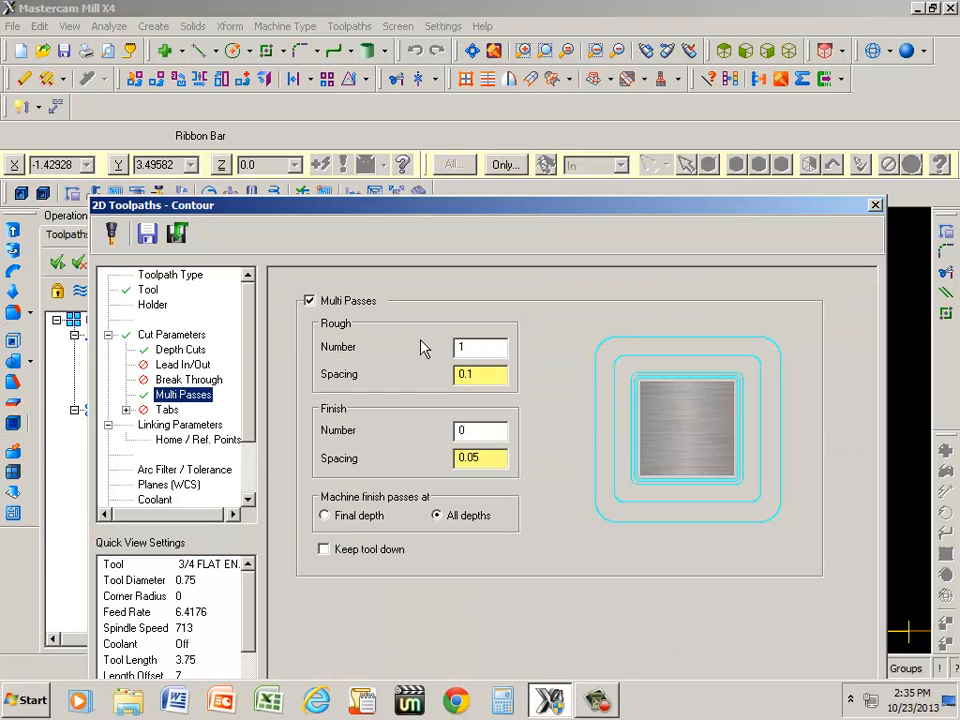
double_click(475, 347)
type("3")
double_click(481, 375)
type(".25")
Set the absolute cutting depth to 0.25 in the linking parameters and generate the contour toolpath.
left_click(172, 426)
left_click_drag(632, 212, 595, 88)
left_click_drag(549, 522, 538, 520)
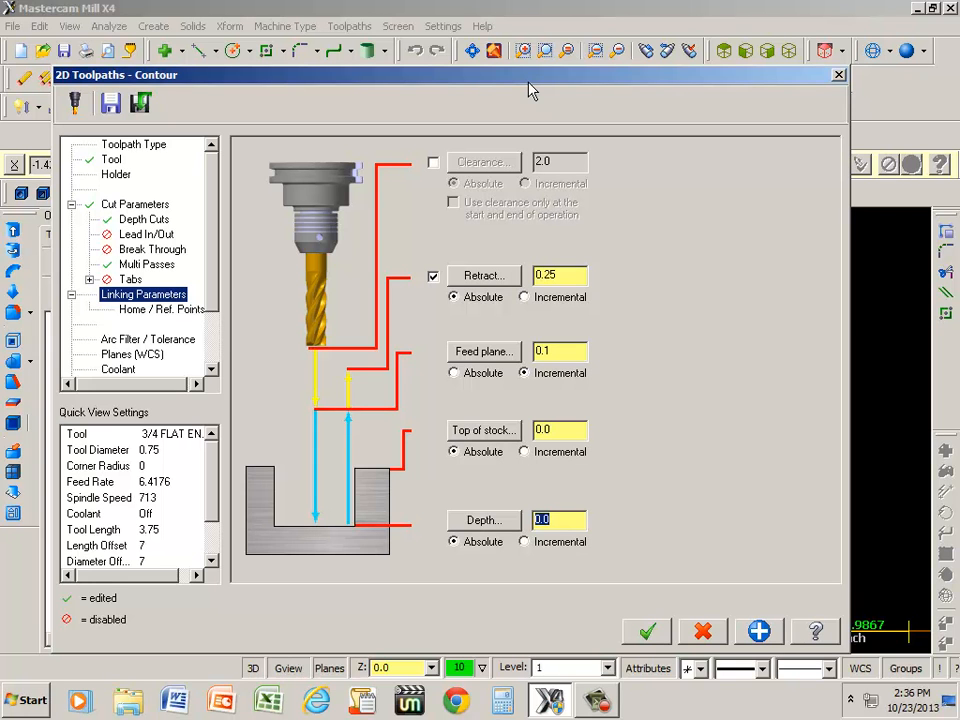
type(".25")
left_click(647, 631)
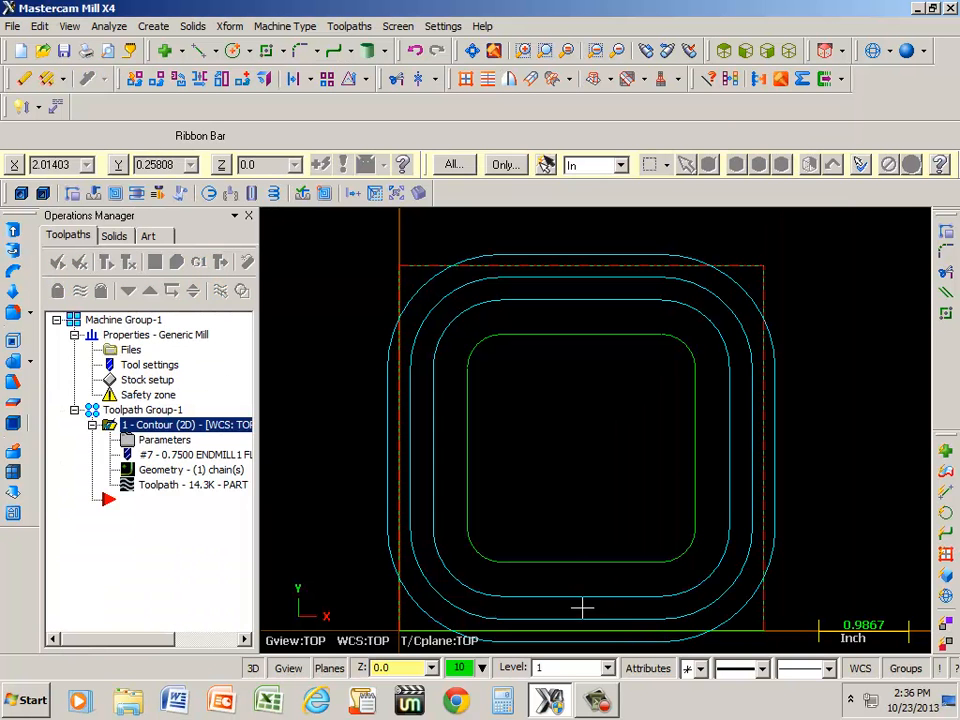
Fit the part in an isometric view and run the Verify simulation of the contour toolpath.
left_click(789, 50)
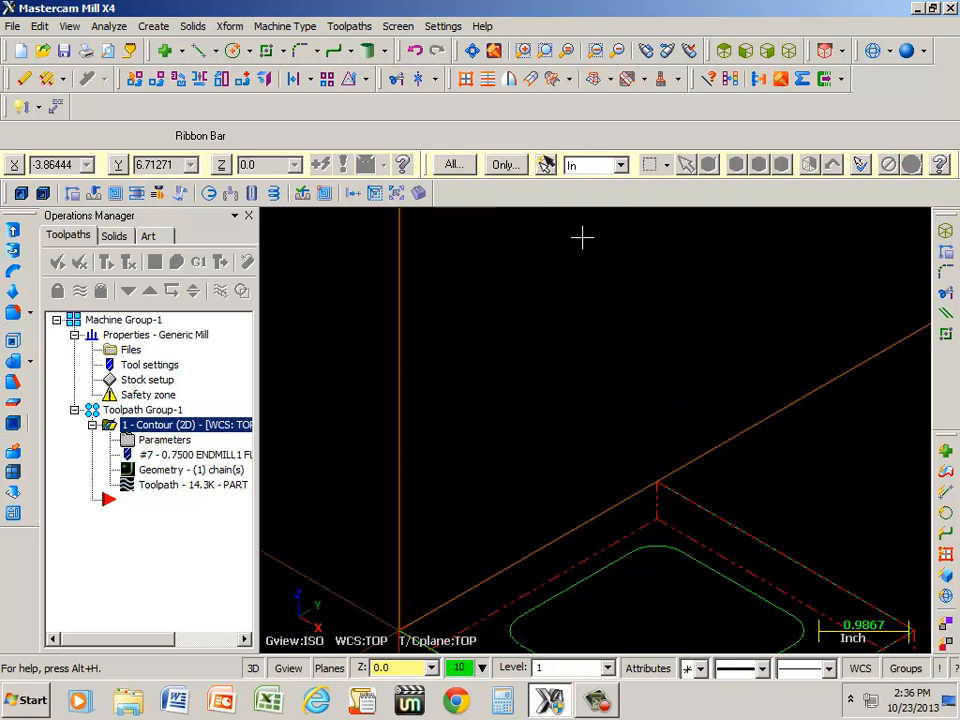
key("alt+F1")
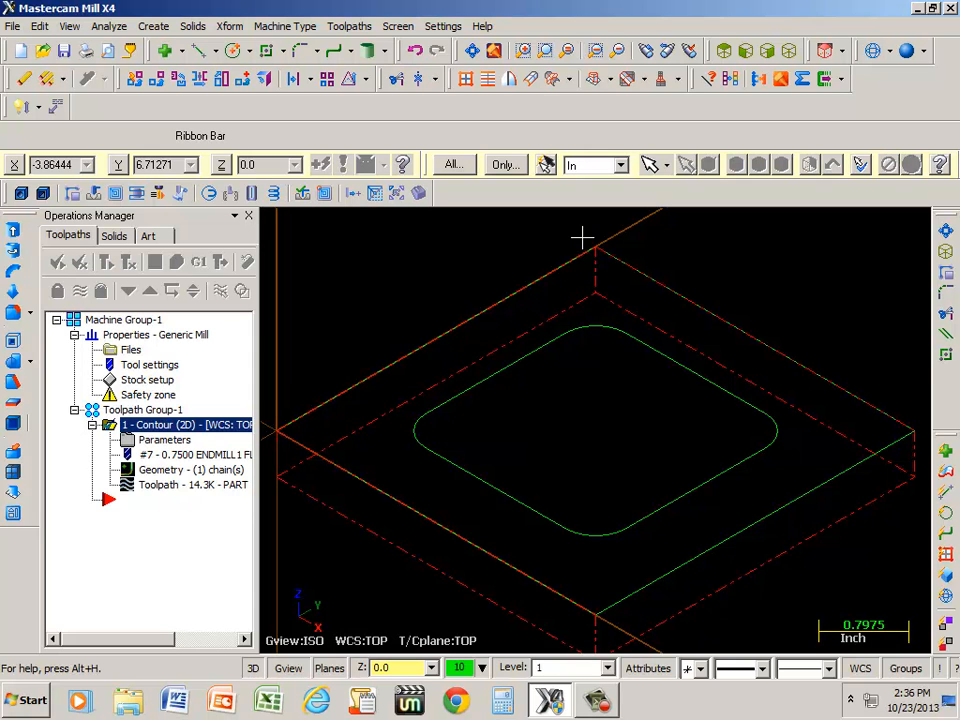
key("alt+F2")
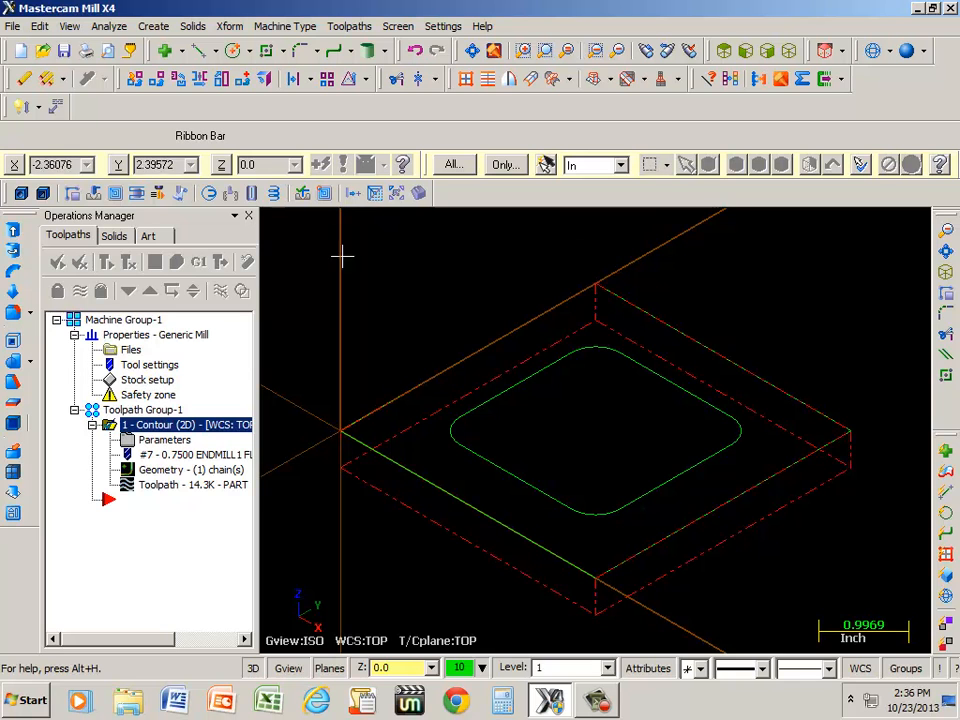
left_click(177, 263)
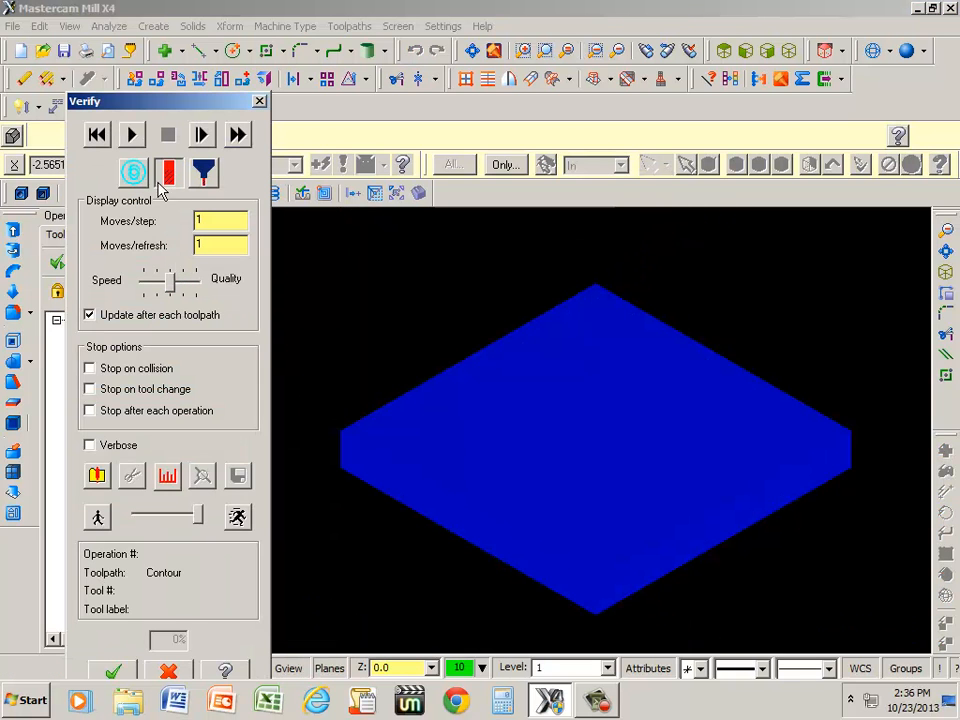
left_click(133, 137)
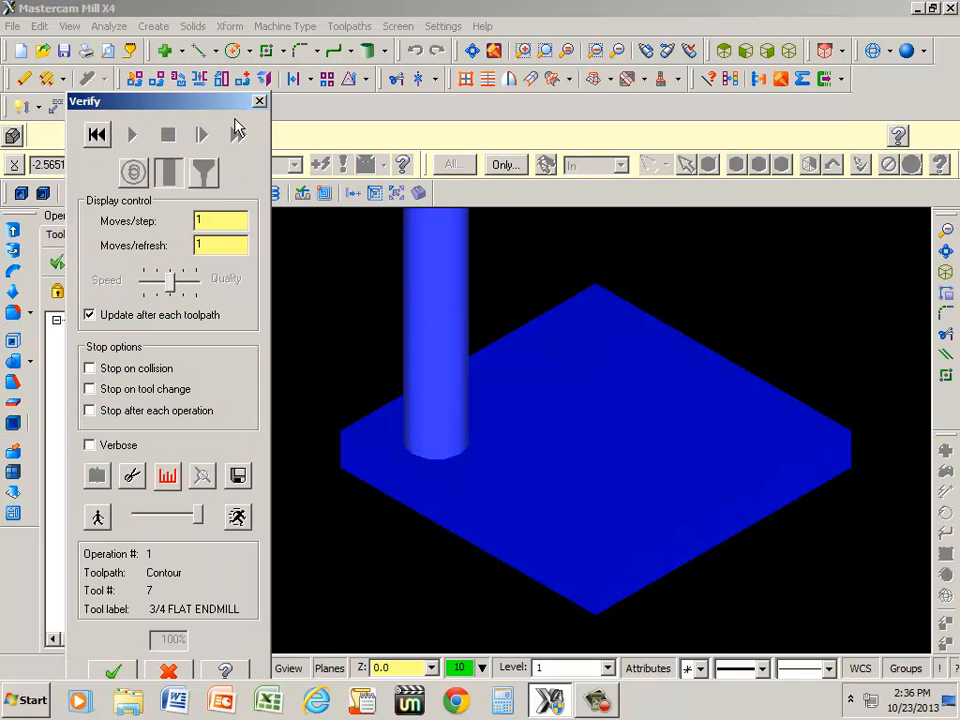
left_click(259, 101)
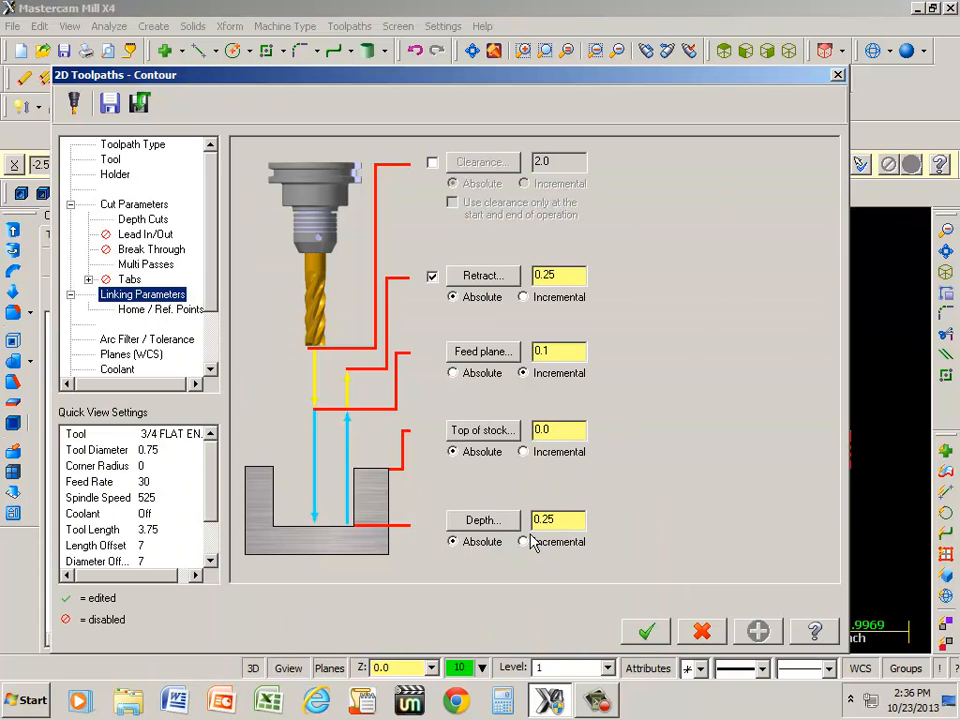
Correct the contour's absolute depth to -0.25 and regenerate the toolpath.
left_click_drag(558, 519, 483, 522)
type("-.25")
left_click(646, 631)
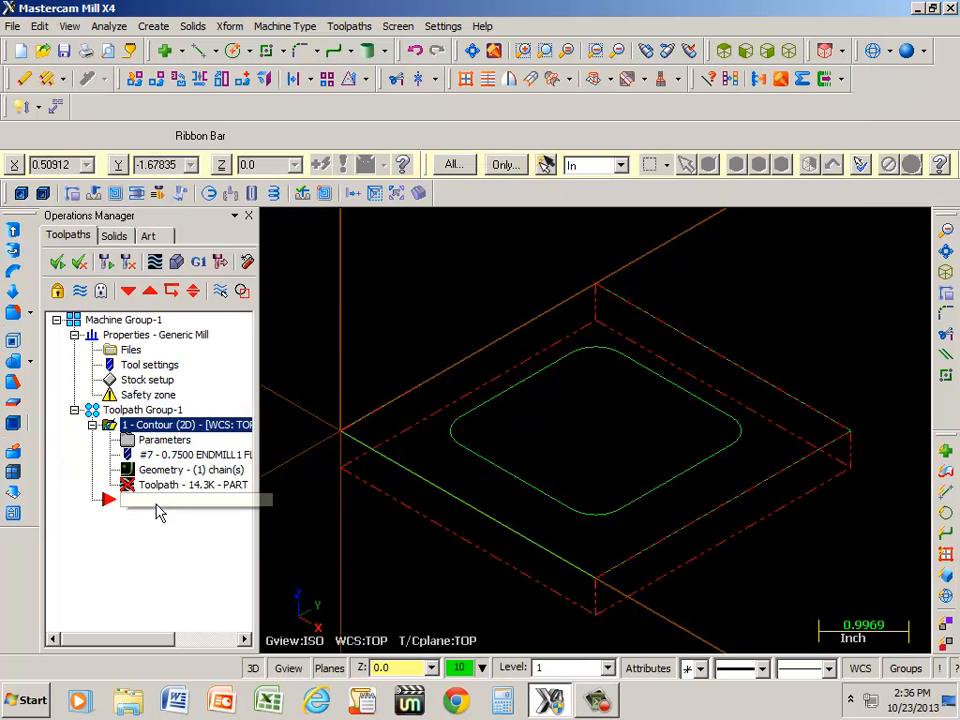
left_click(127, 487)
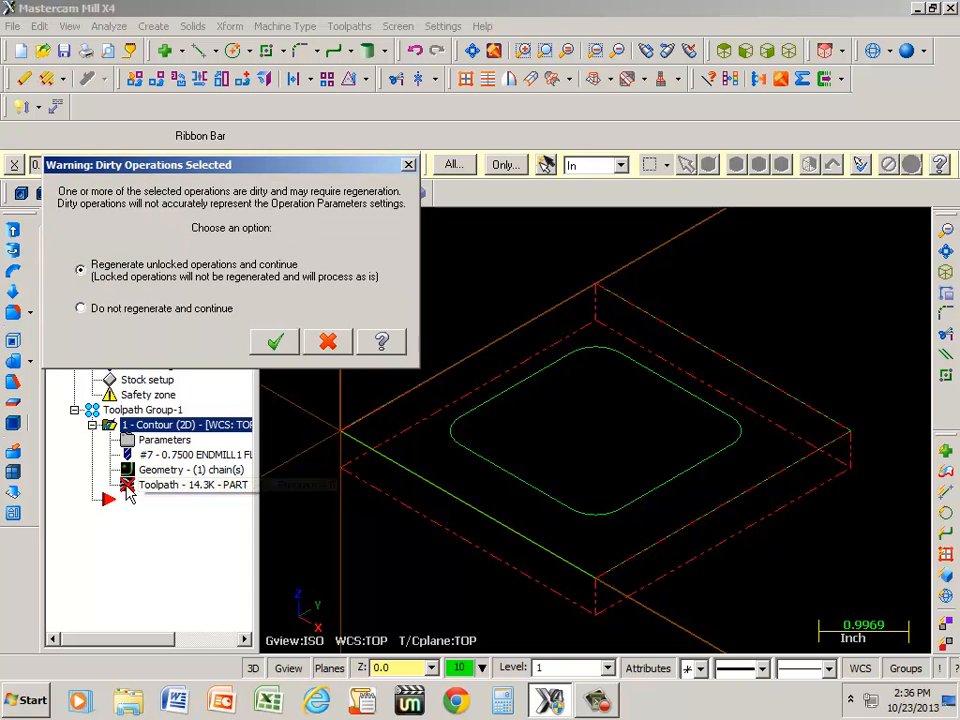
left_click(275, 342)
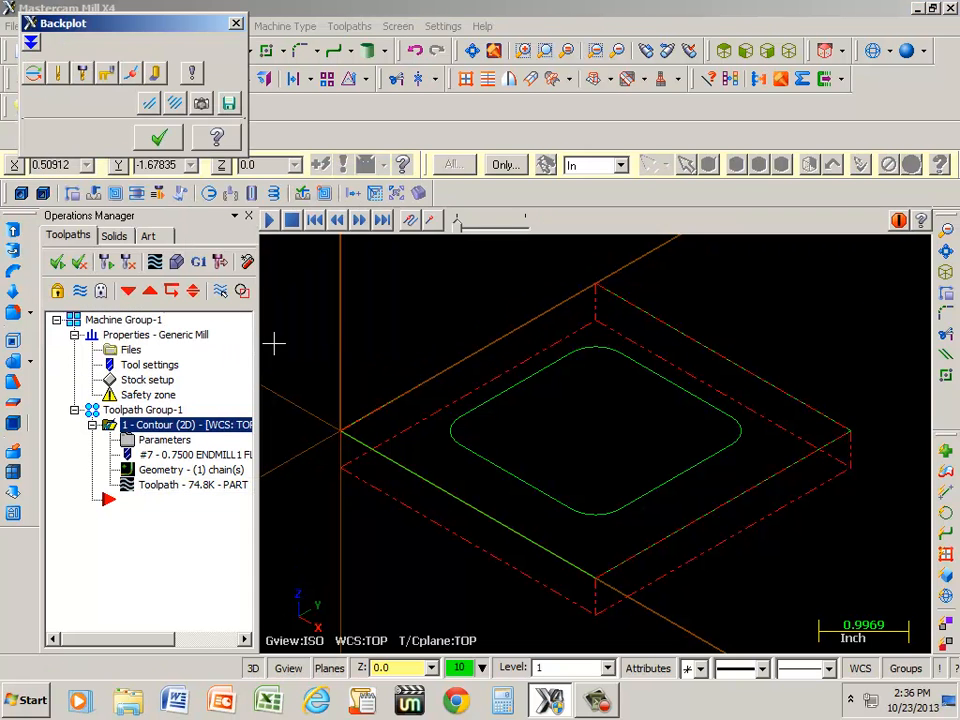
left_click(236, 22)
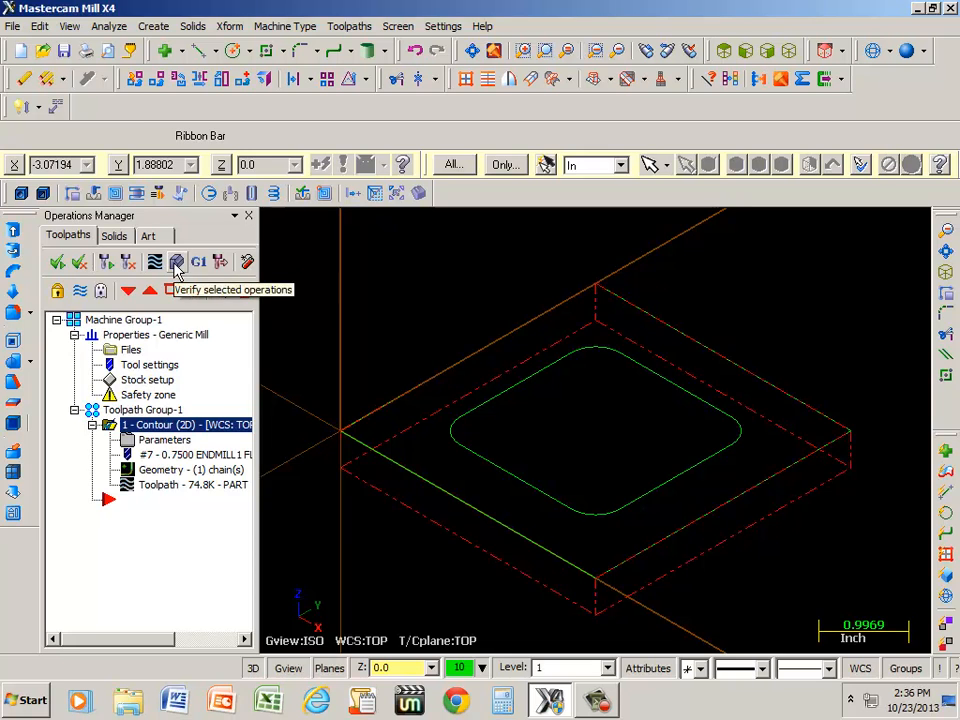
Verify the regenerated toolpath and rotate the machined part to inspect the raised square and the floor around it.
left_click(176, 264)
left_click(133, 135)
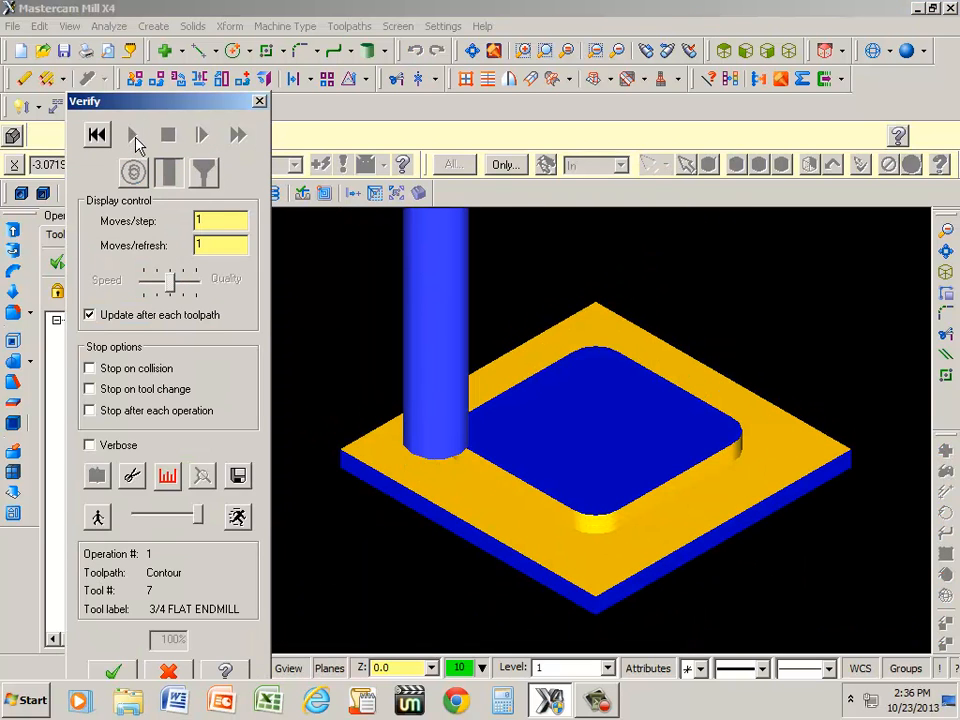
right_click(350, 293)
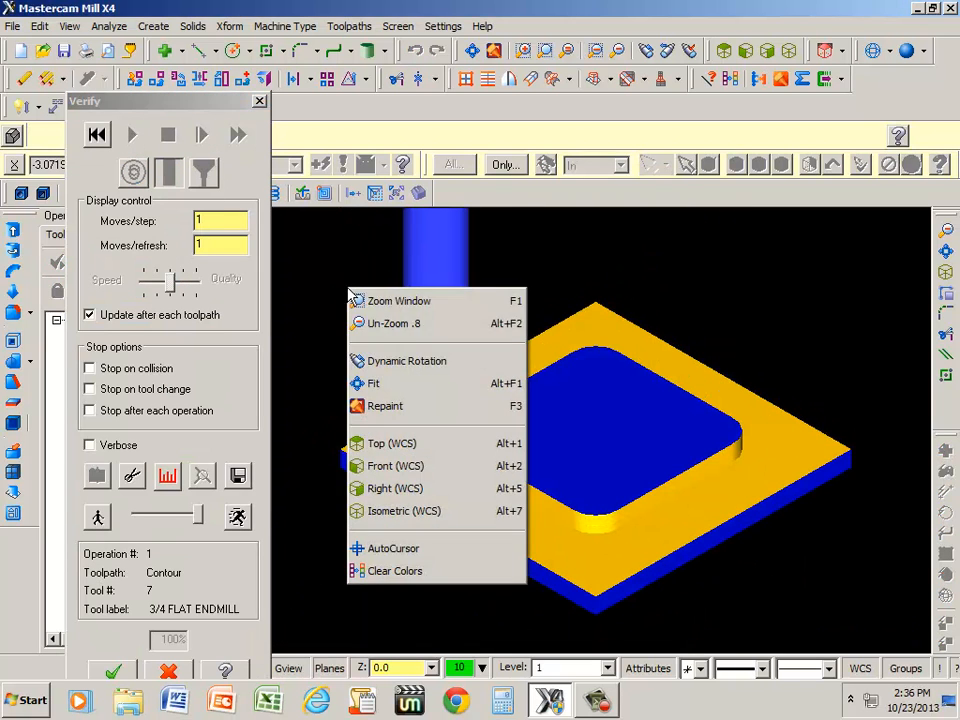
left_click(418, 362)
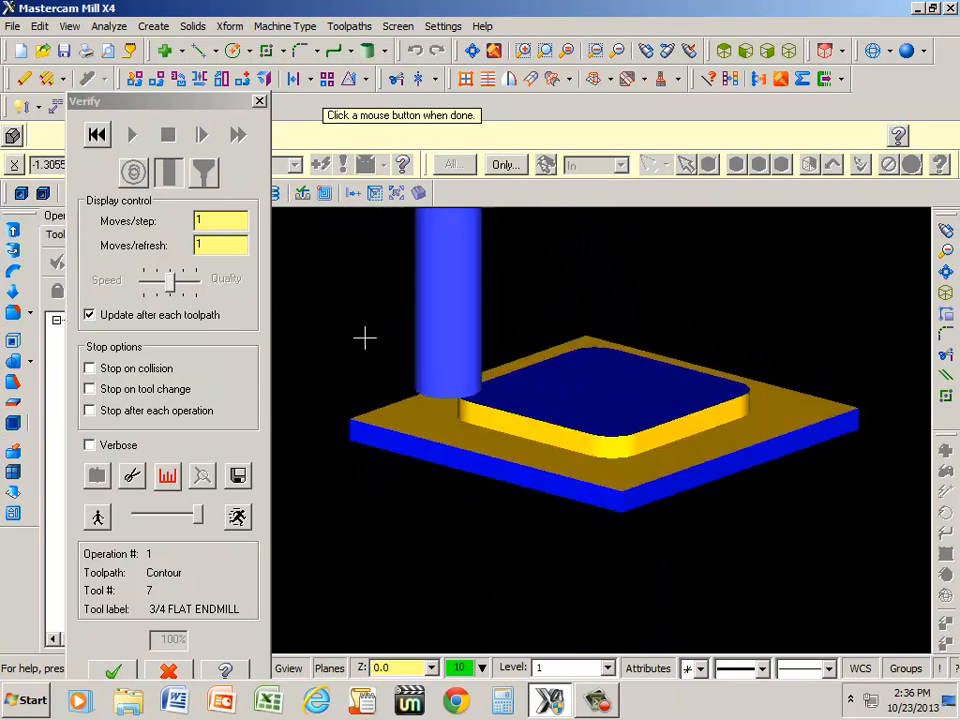
left_click(336, 385)
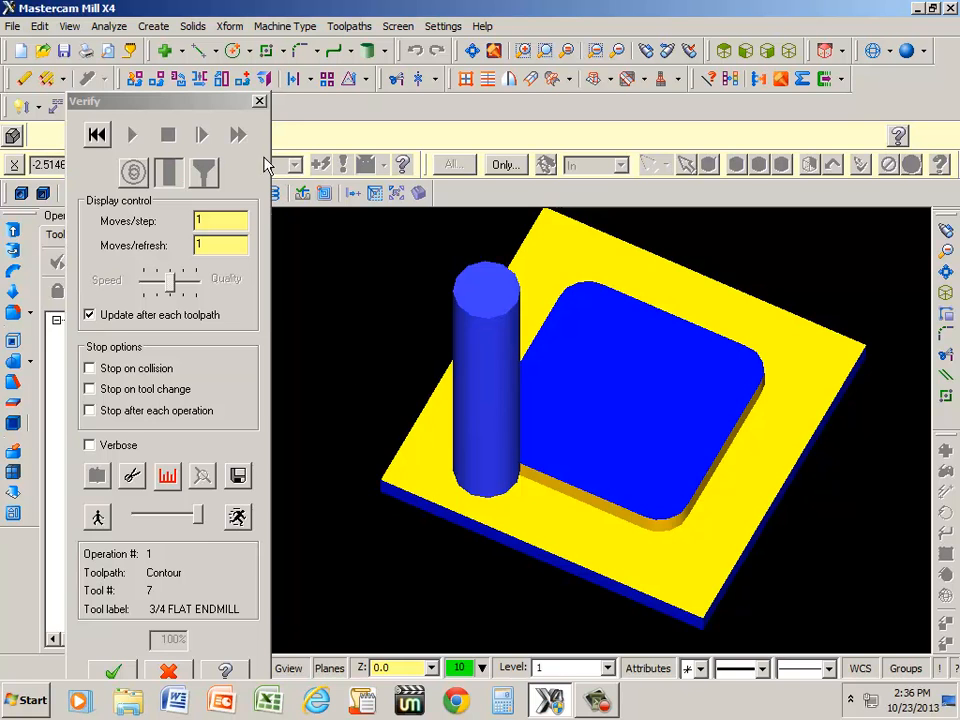
left_click(259, 101)
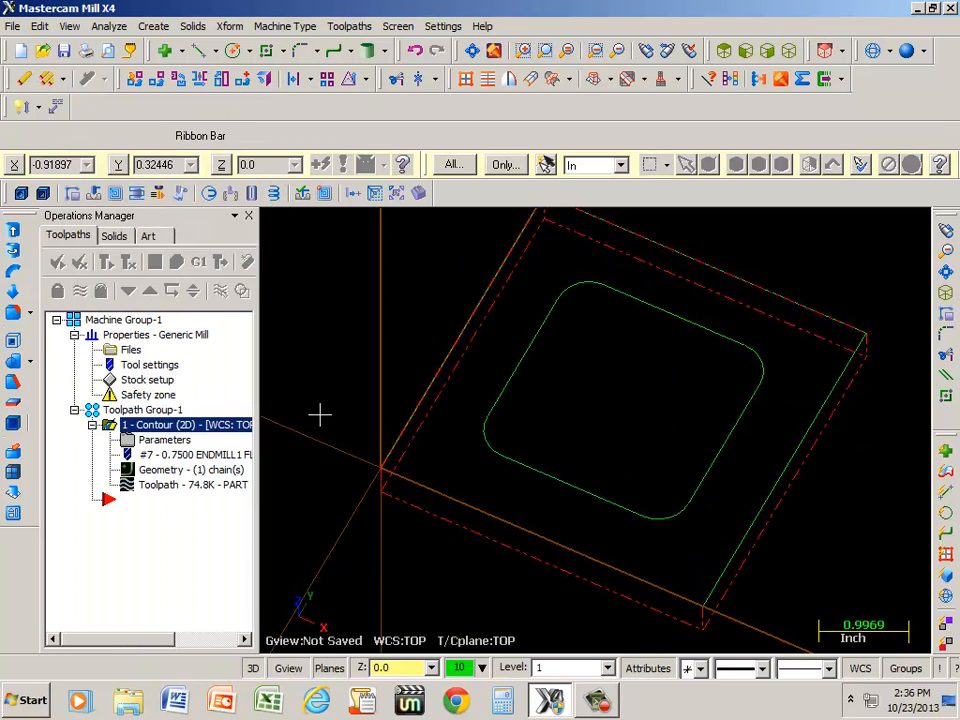
left_click(595, 705)
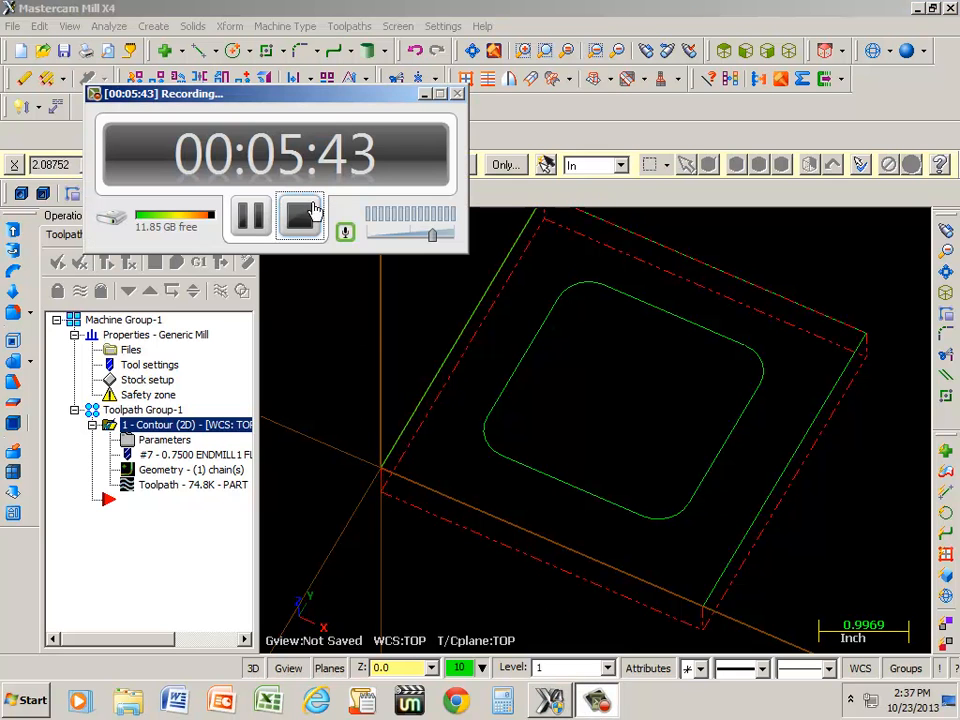